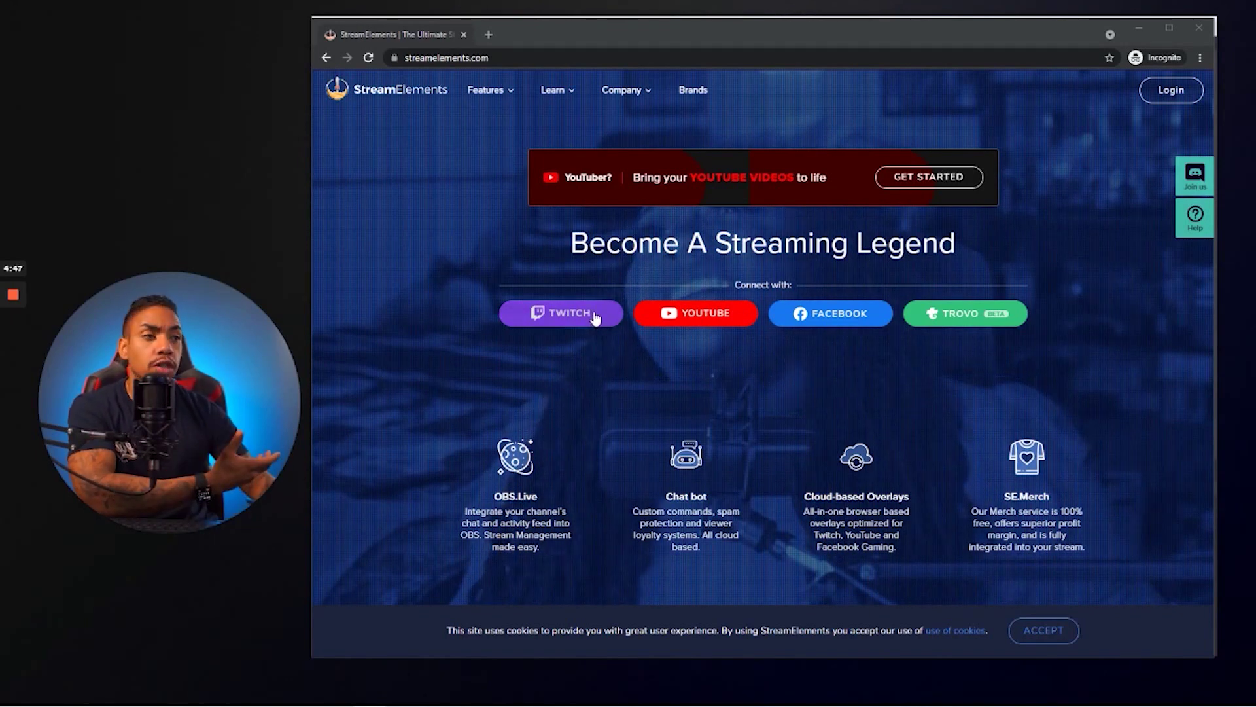
Choose the YouTube connect option on the StreamElements home page to begin signing in
{"action": "left_click", "coordinate": [712, 314]}
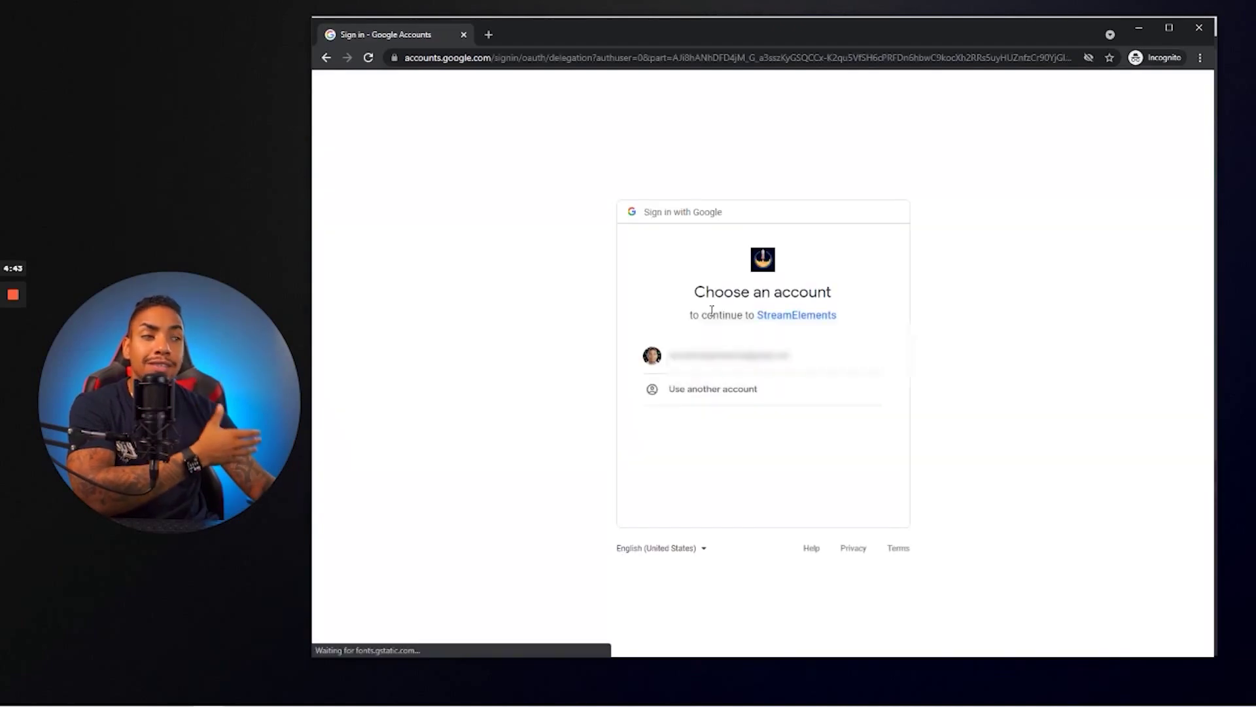
Continue with the existing Google account and go to the empty My overlays page
{"action": "left_click", "coordinate": [726, 353]}
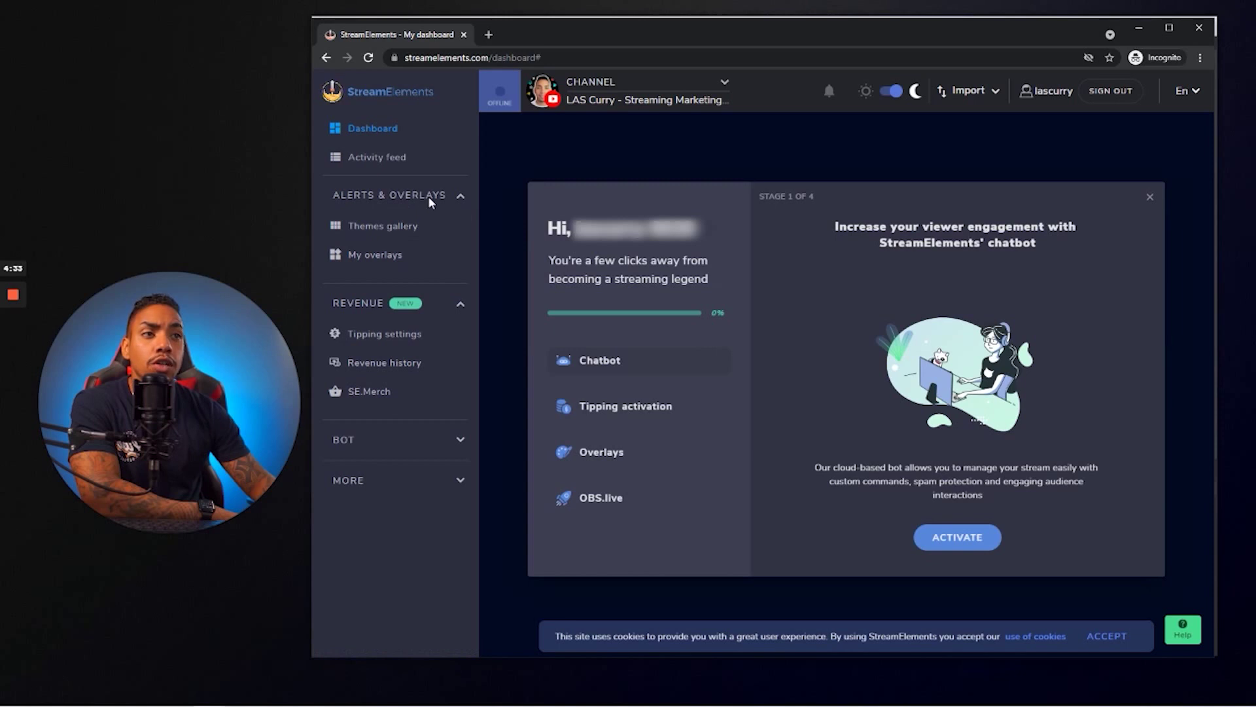
{"action": "left_click", "coordinate": [395, 255]}
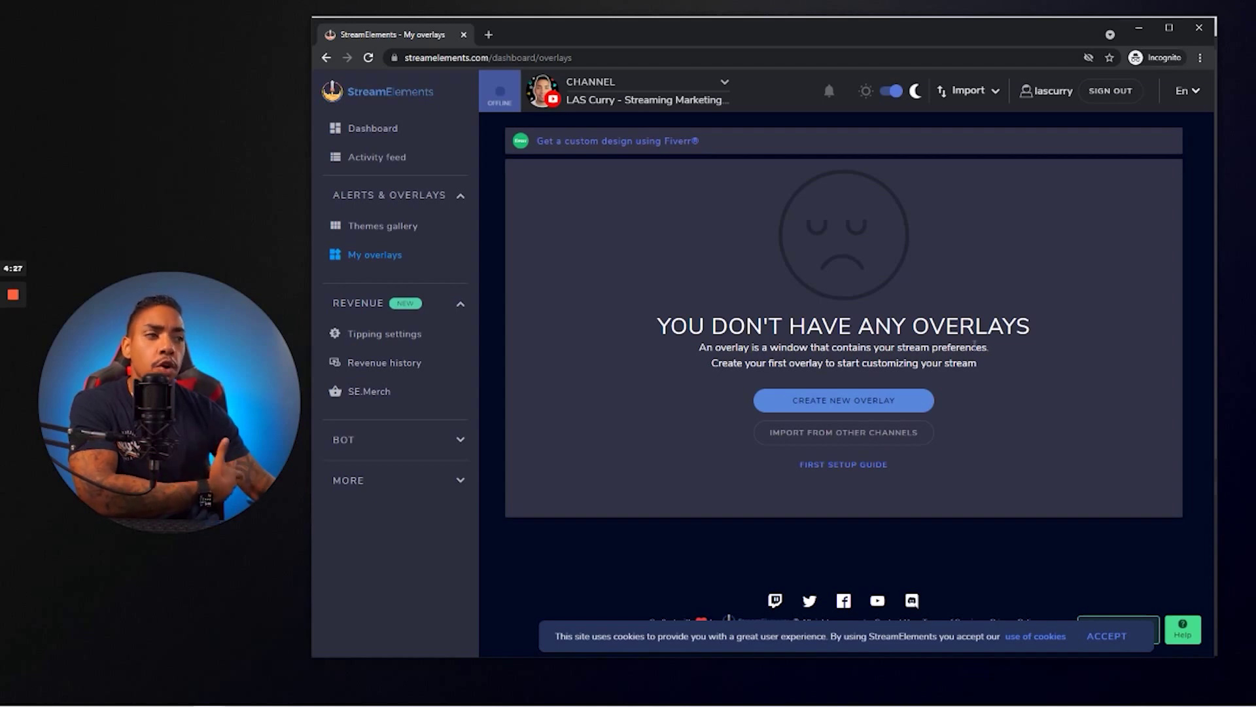
Create a new 1080 overlay and add an Engagement > Countdown widget to it
{"action": "left_click", "coordinate": [853, 406]}
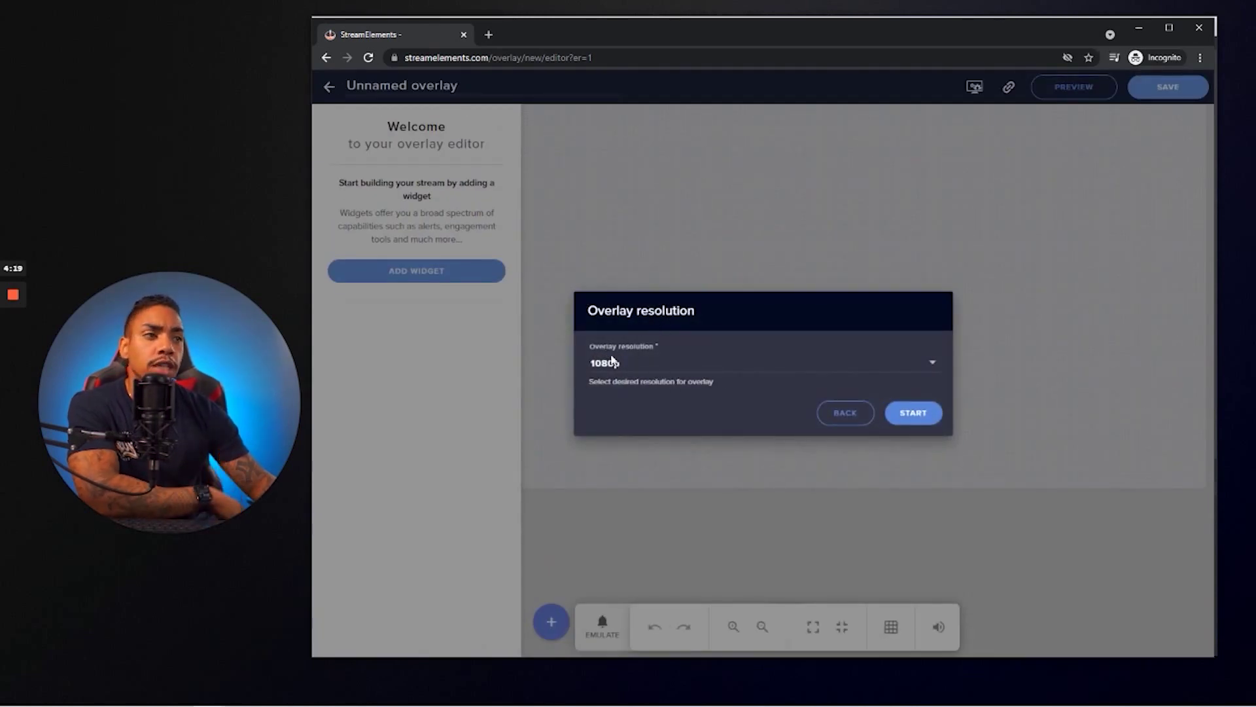
{"action": "left_click", "coordinate": [904, 416]}
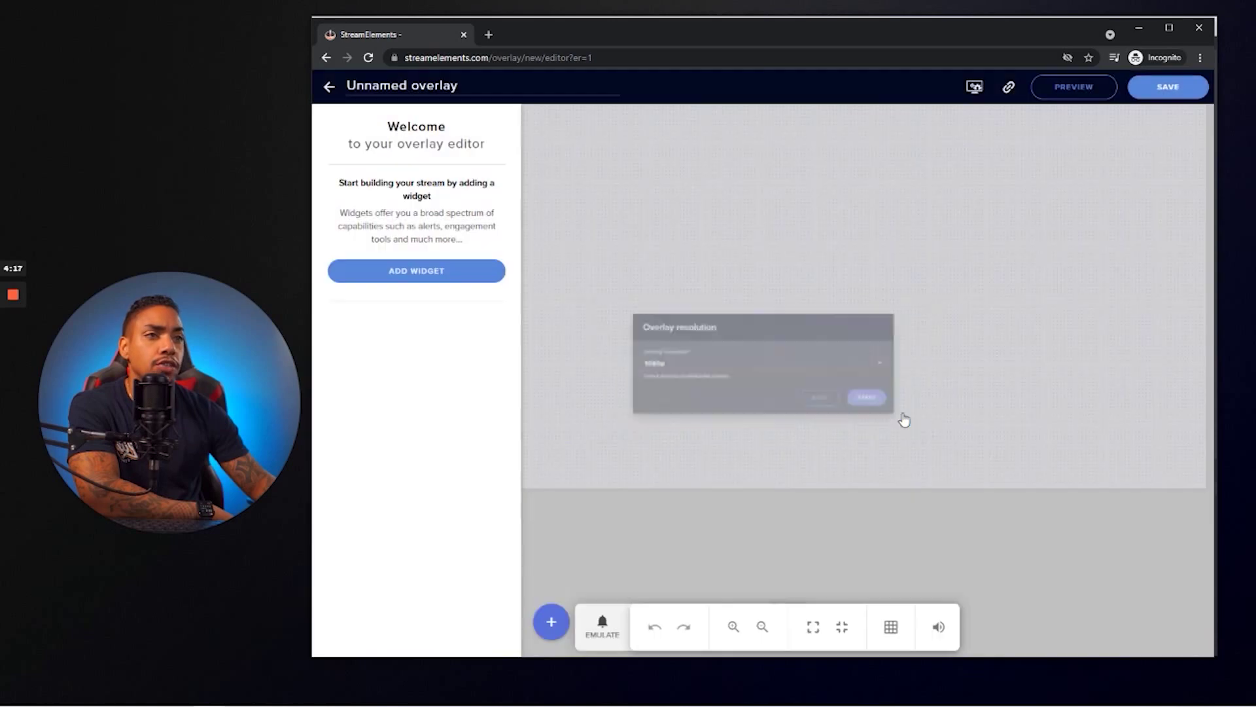
{"action": "left_click", "coordinate": [437, 269]}
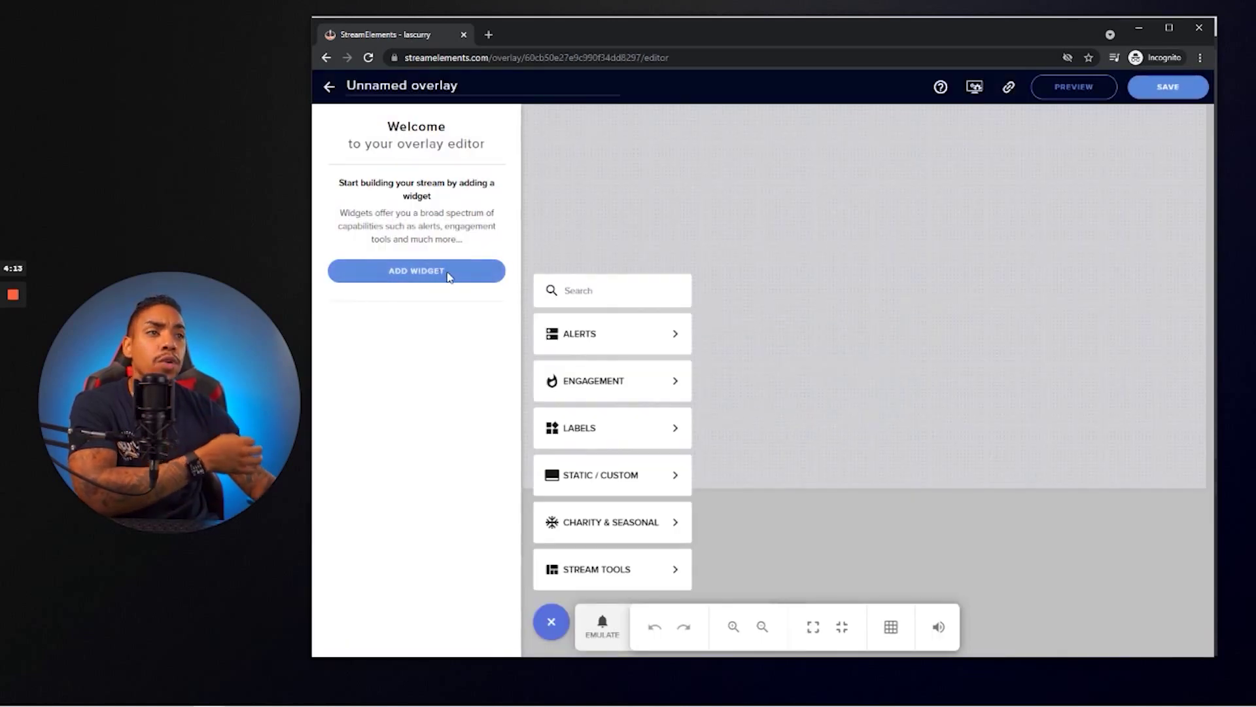
{"action": "mouse_move", "coordinate": [608, 386]}
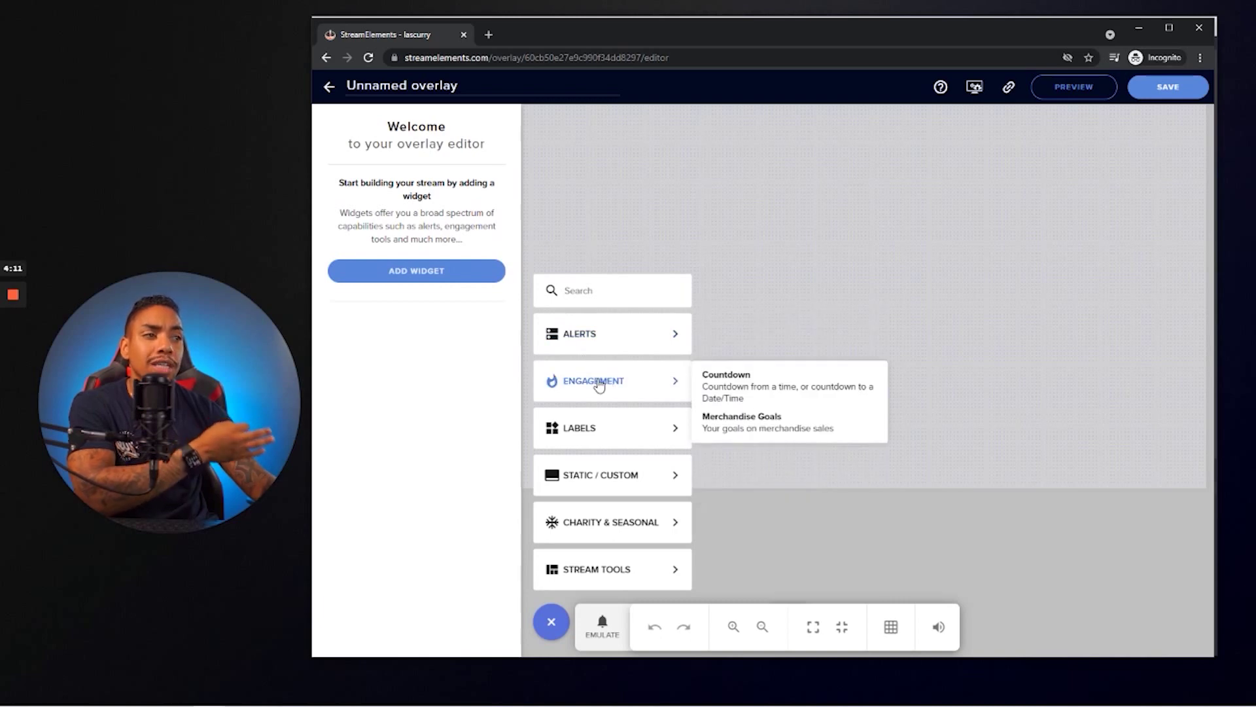
{"action": "left_click", "coordinate": [736, 380]}
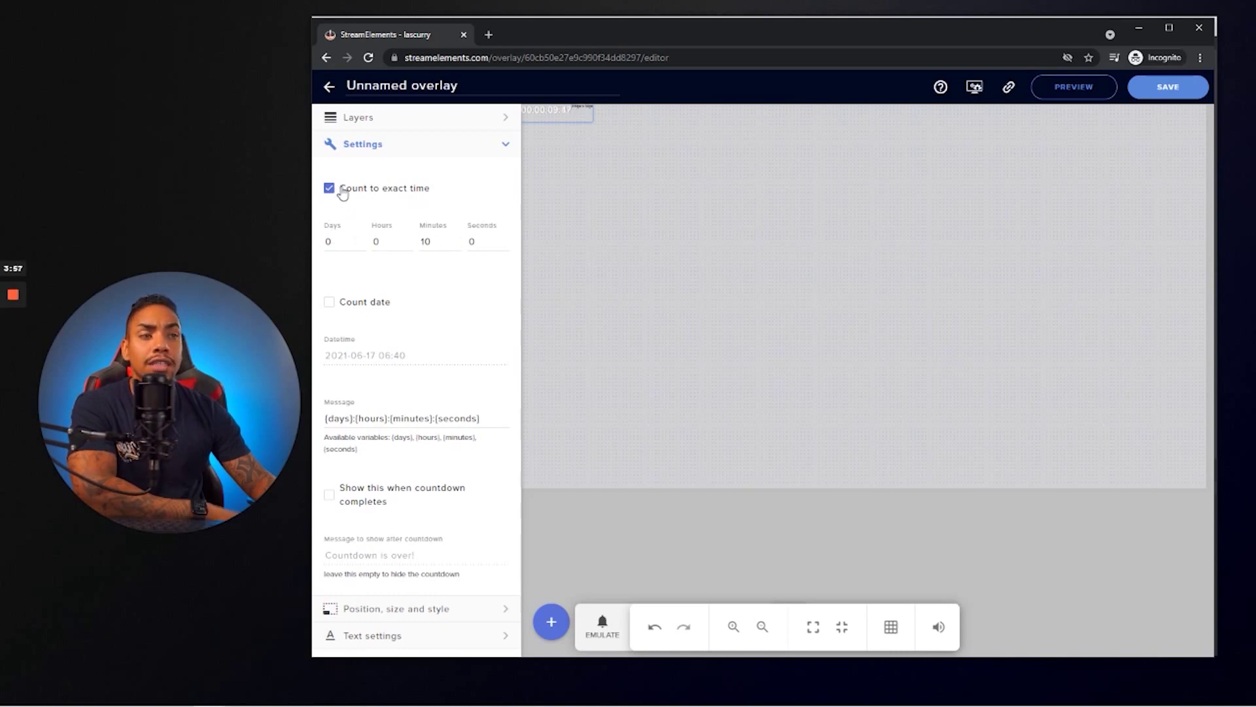
Try Count date and cancel the date picker, then return to exact time and set Minutes to 5
{"action": "left_click", "coordinate": [328, 303]}
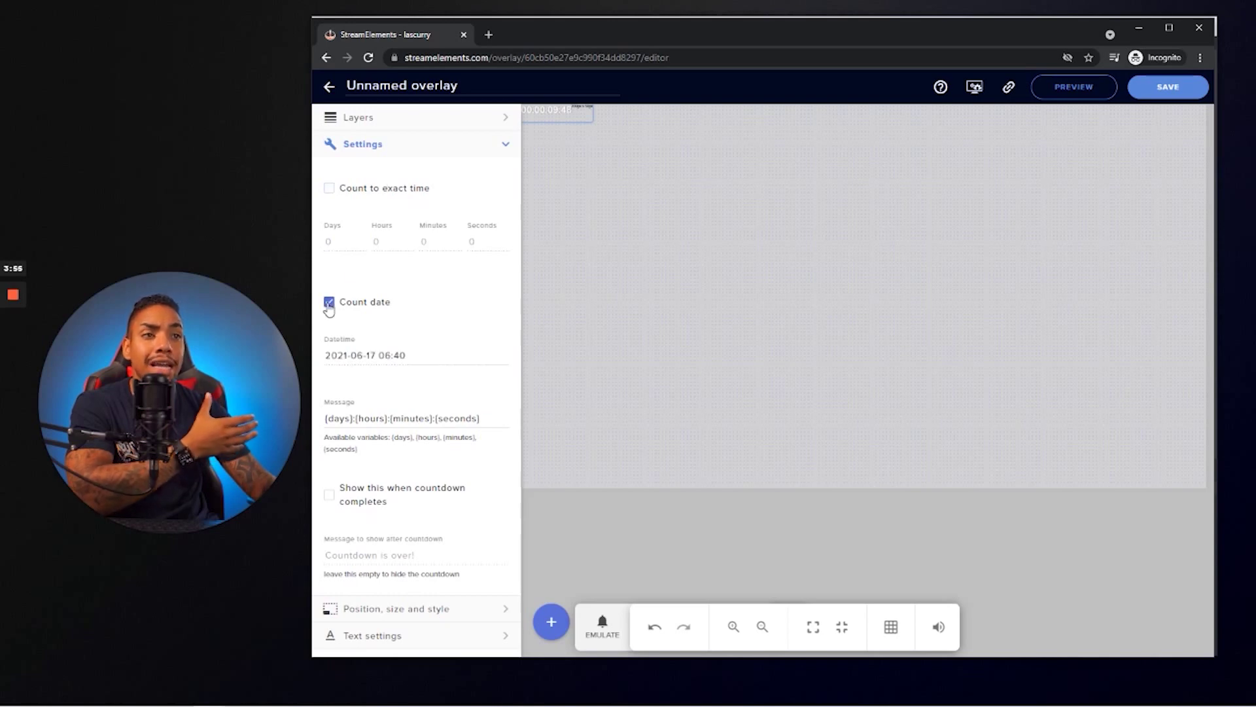
{"action": "left_click", "coordinate": [393, 357]}
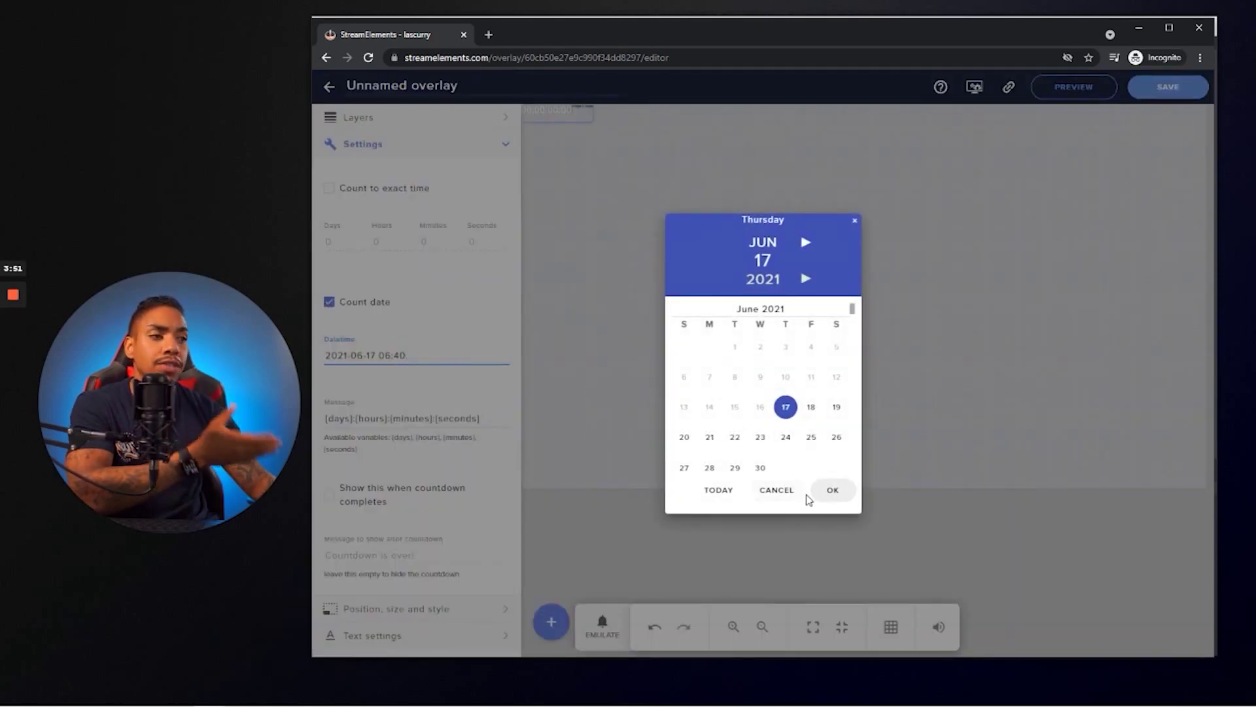
{"action": "left_click", "coordinate": [781, 491]}
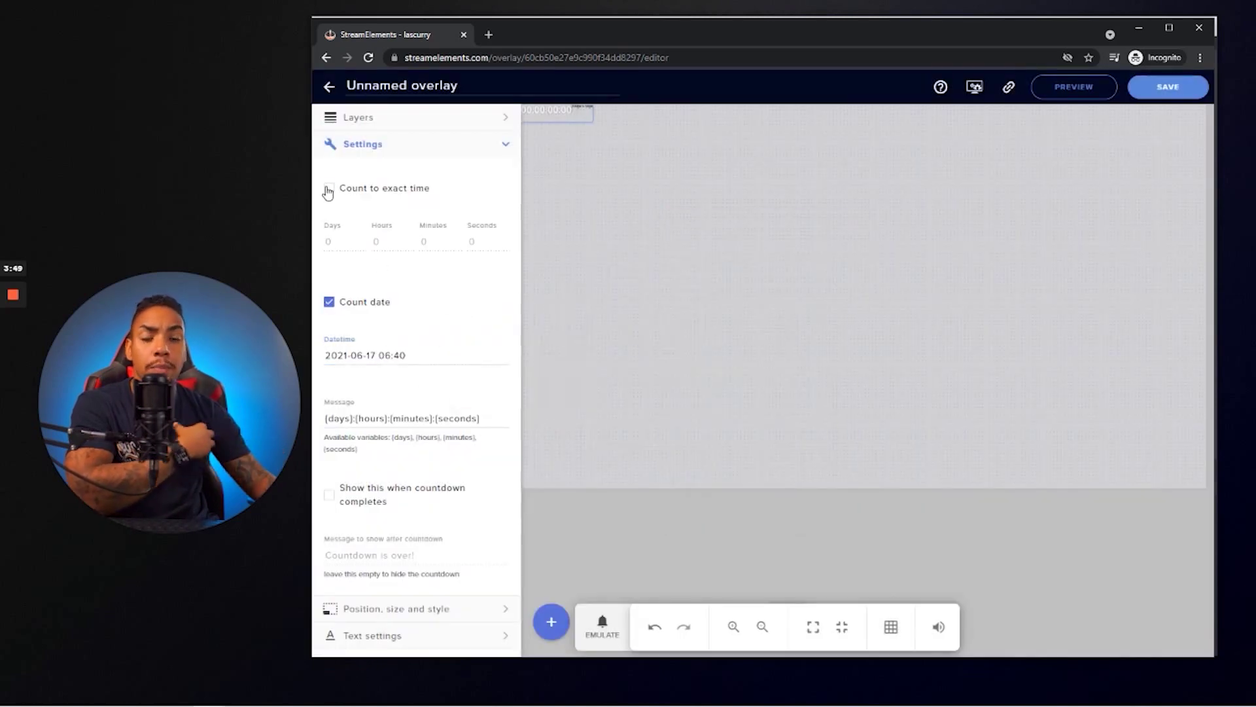
{"action": "left_click", "coordinate": [329, 189]}
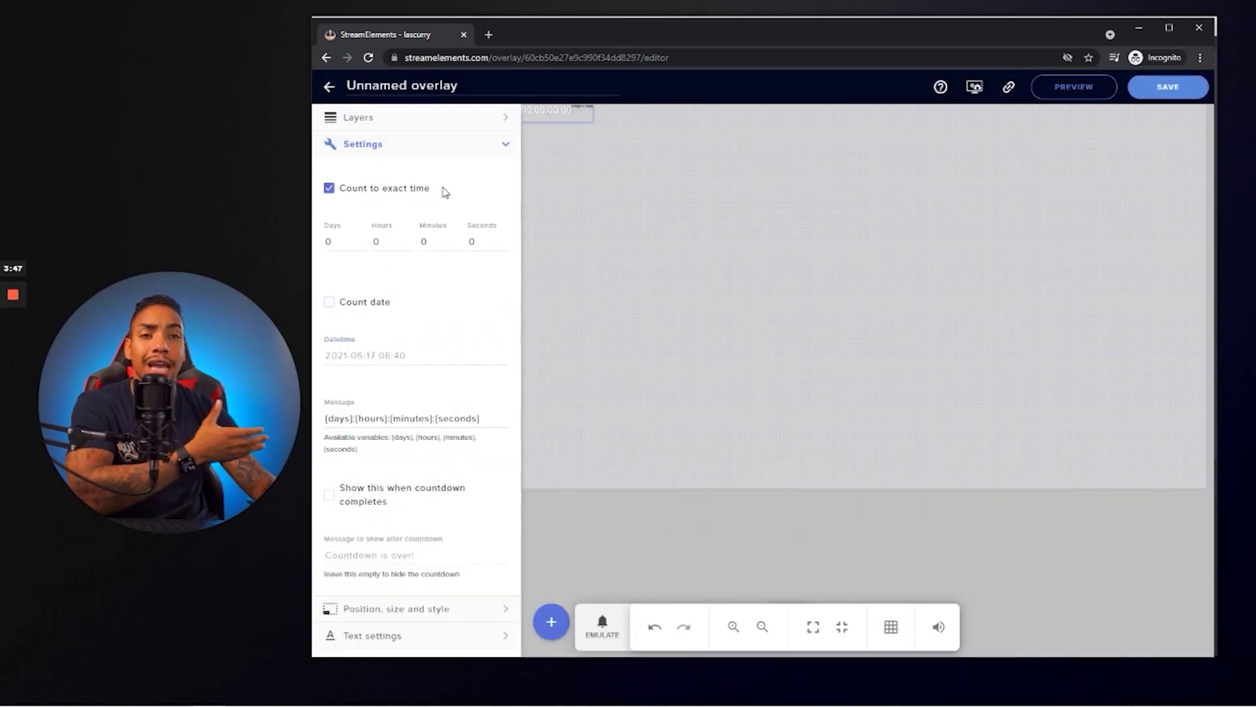
{"action": "double_click", "coordinate": [431, 242]}
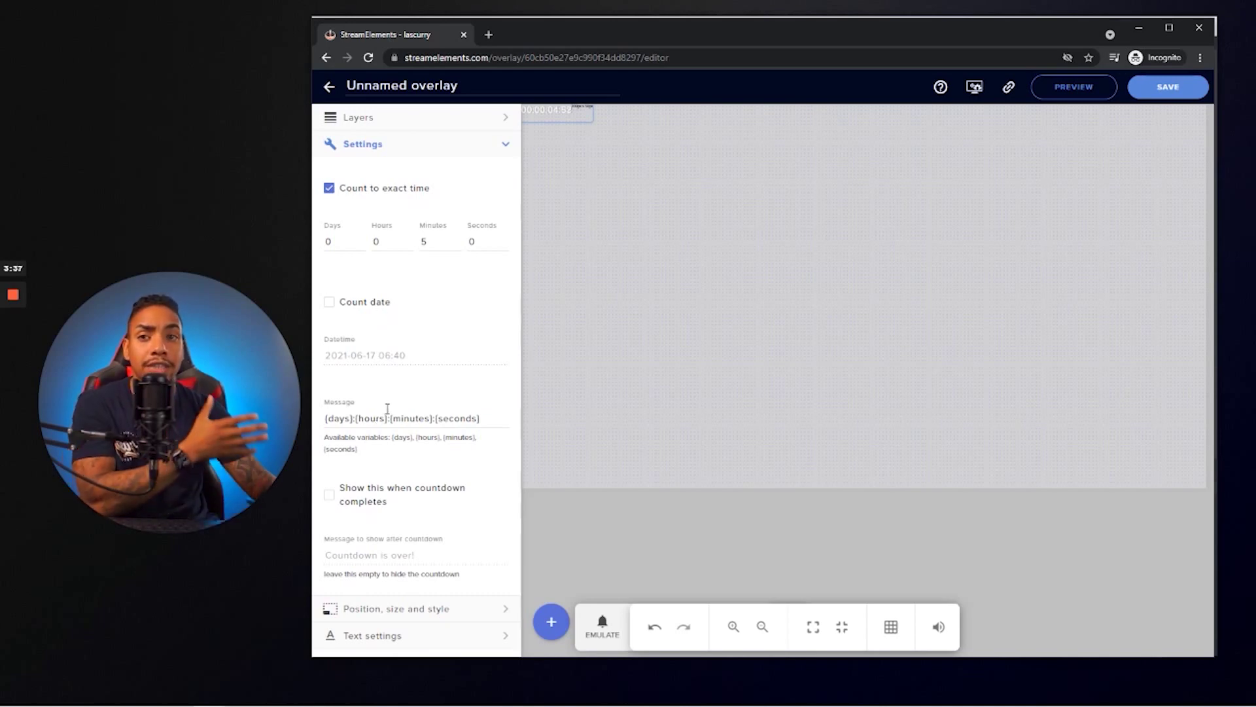
Trim the countdown Message to {minutes}:{seconds} by removing the days and hours
{"action": "left_click_drag", "start_coordinate": [390, 419], "coordinate": [317, 420]}
{"action": "key", "text": "BackSpace"}
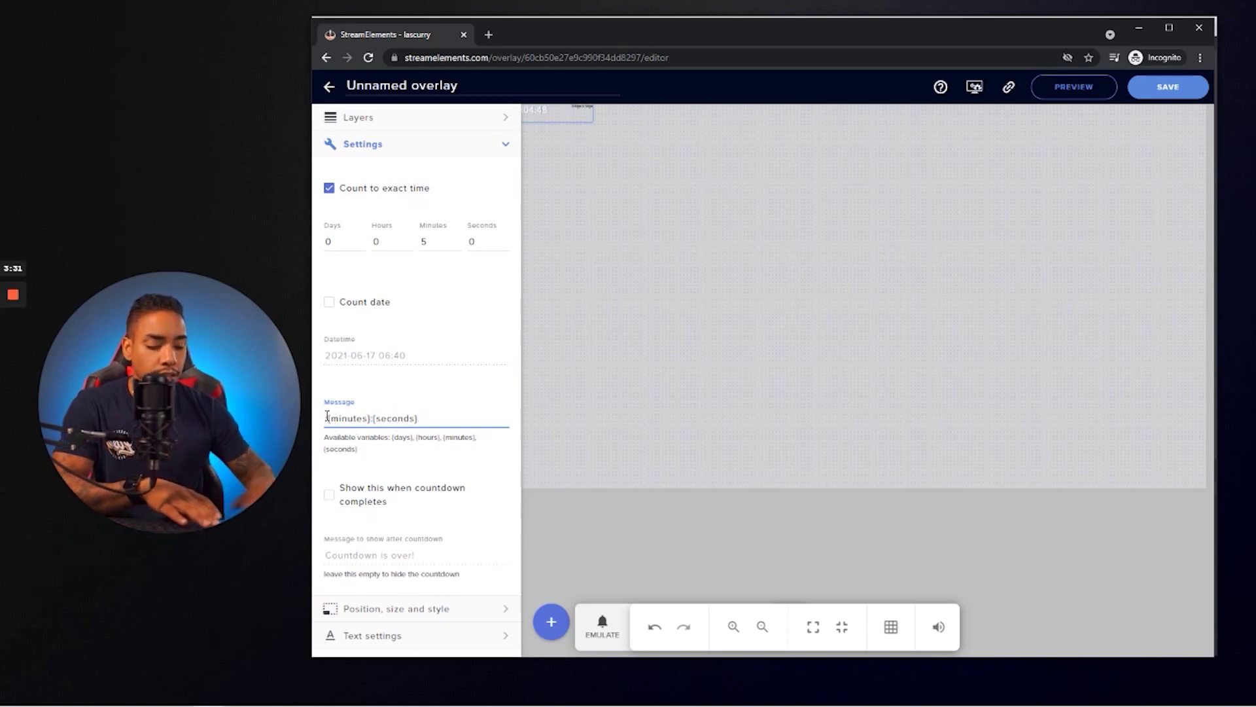
{"action": "key", "text": "Delete"}
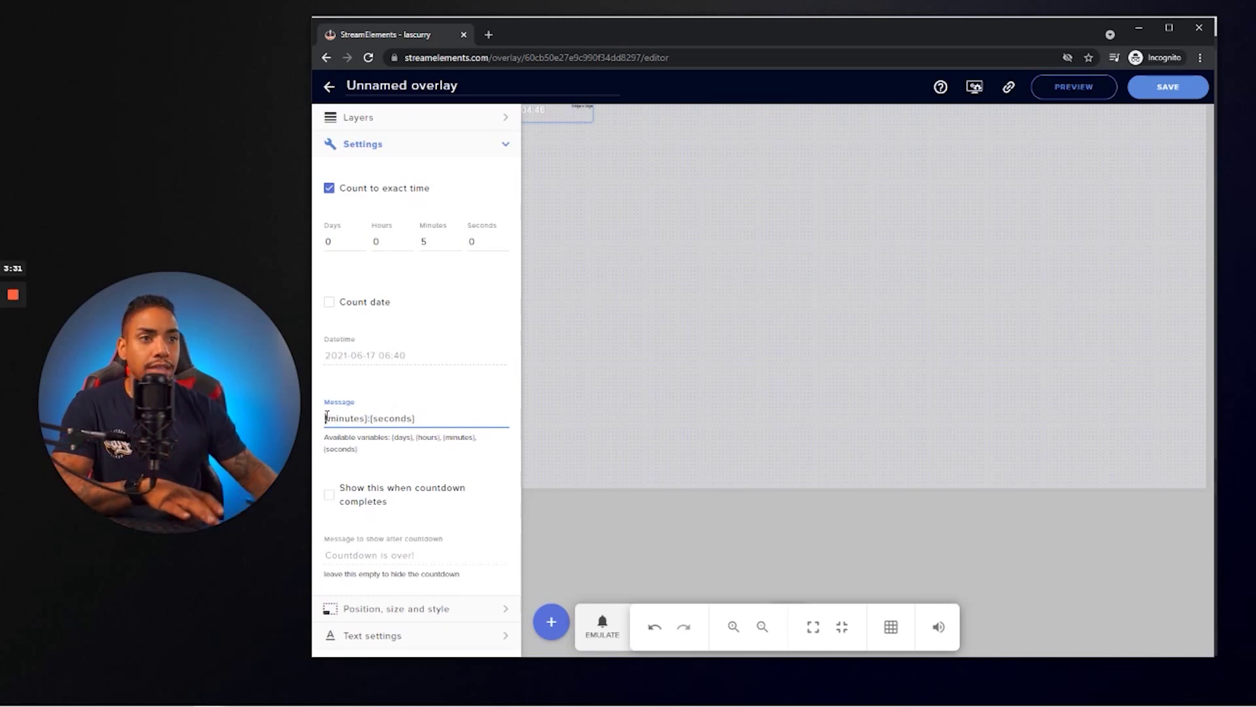
Enable the completion message and replace 'Countdown is over!' with 'Let's Dive In'
{"action": "left_click", "coordinate": [330, 498]}
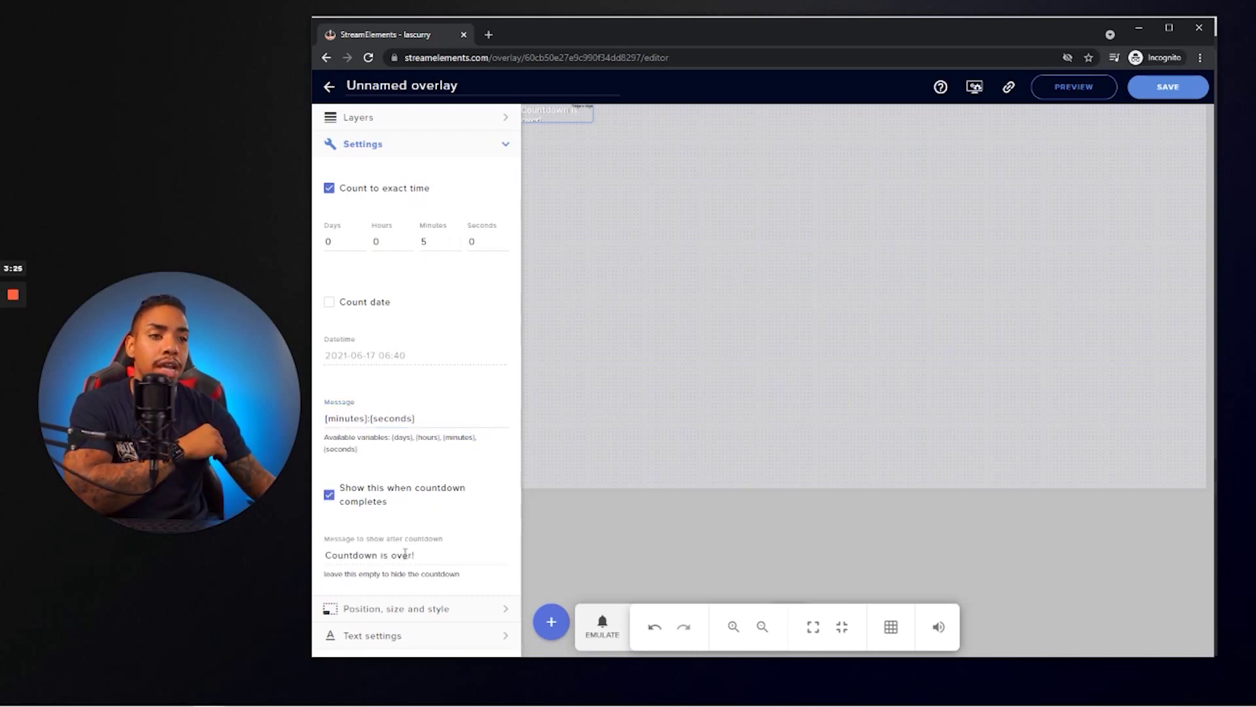
{"action": "left_click_drag", "start_coordinate": [419, 558], "coordinate": [318, 557]}
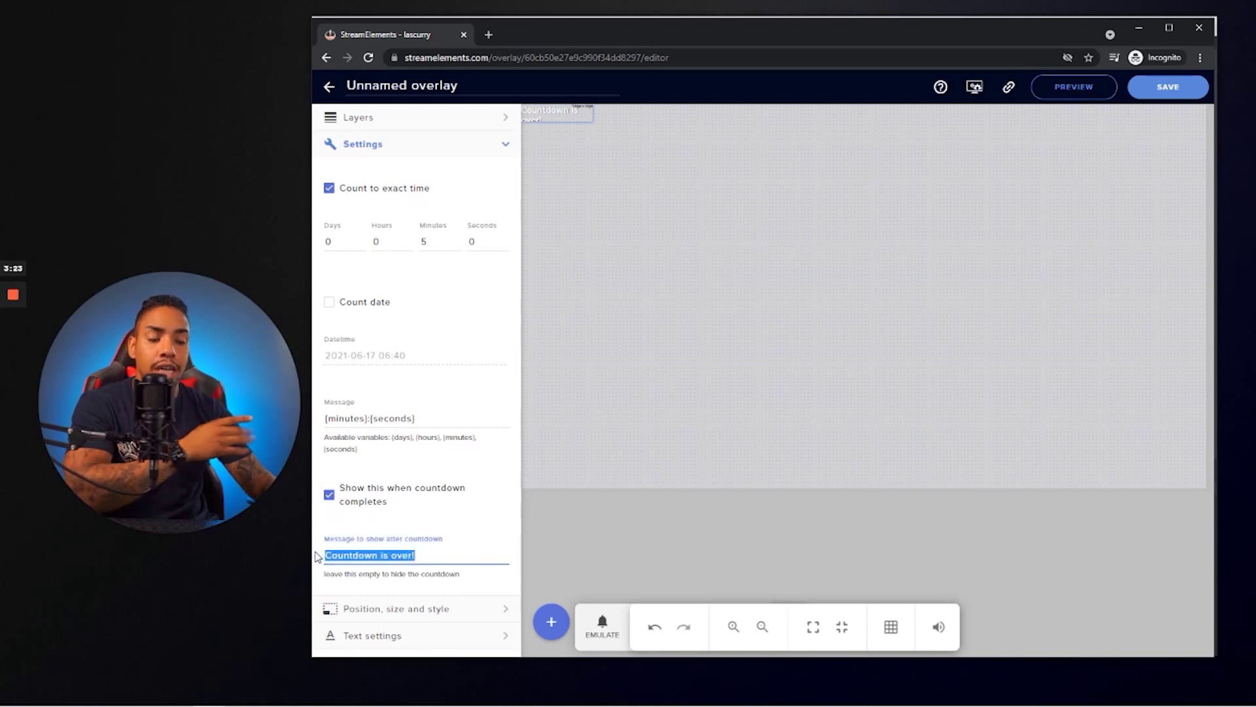
{"action": "type", "text": "L"}
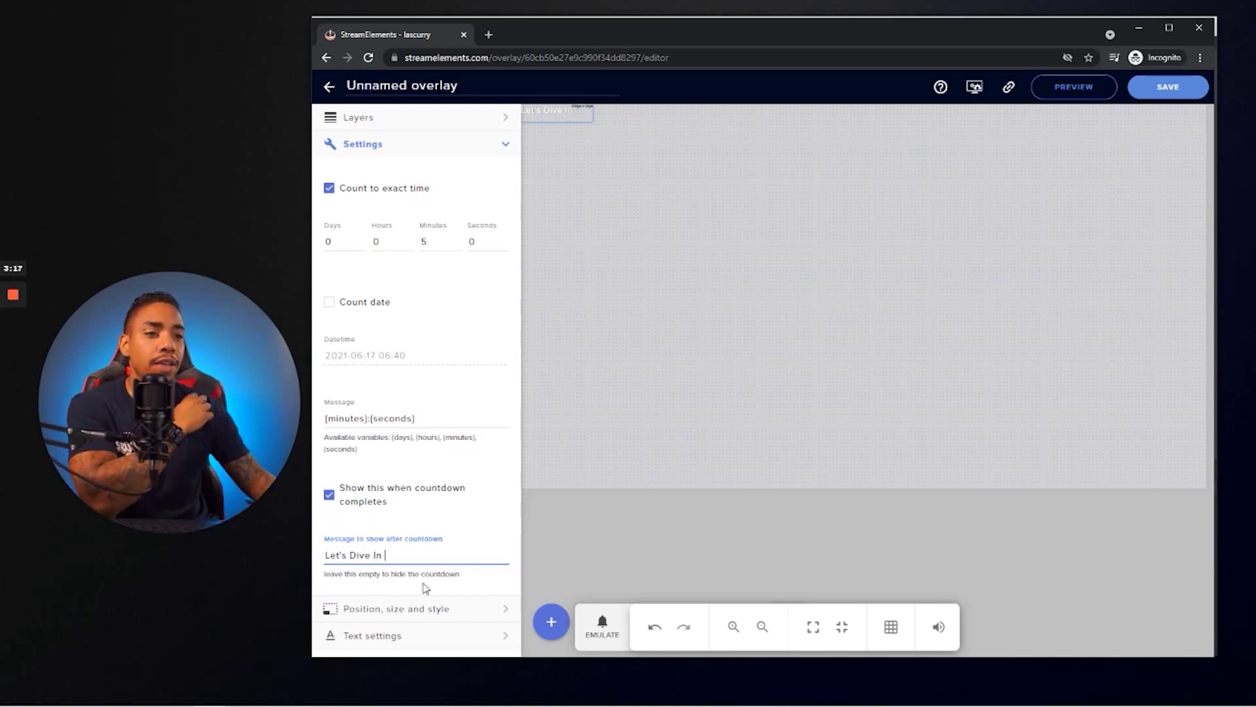
{"action": "type", "text": "et's Dive In"}
{"action": "left_click", "coordinate": [434, 612]}
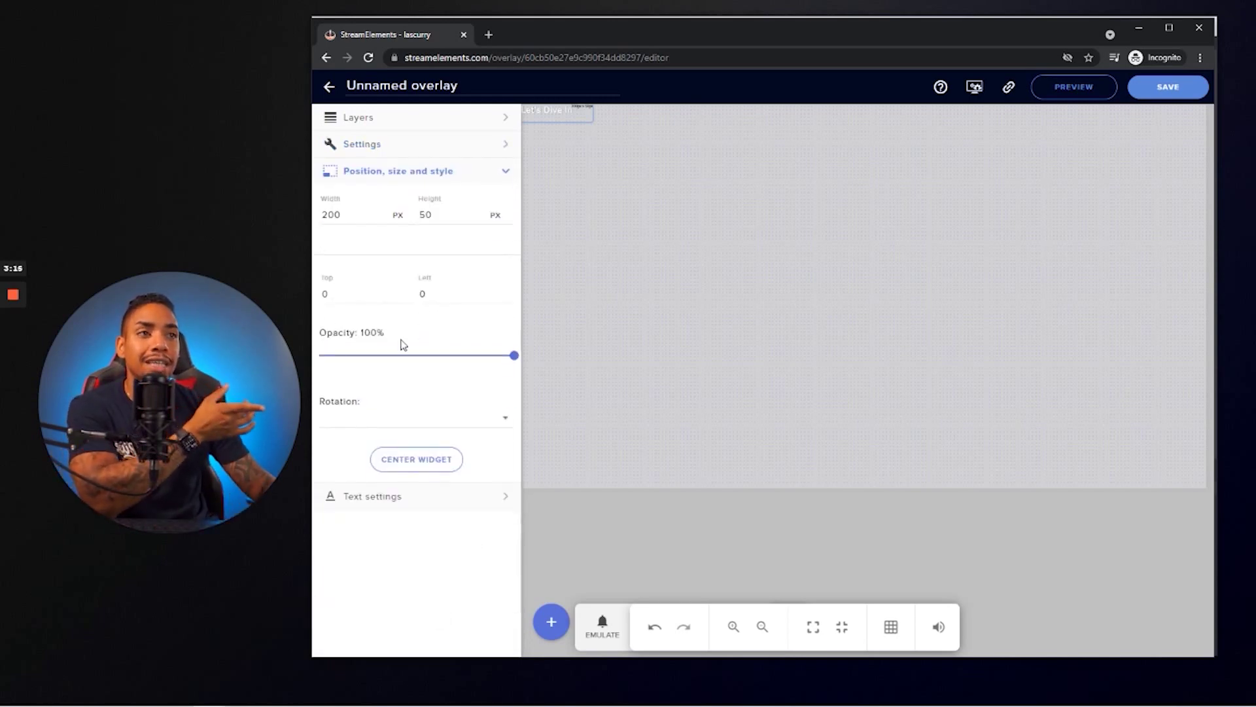
Size the countdown widget to 400 × 150 px and center it (top 465, left 760)
{"action": "left_click", "coordinate": [339, 214]}
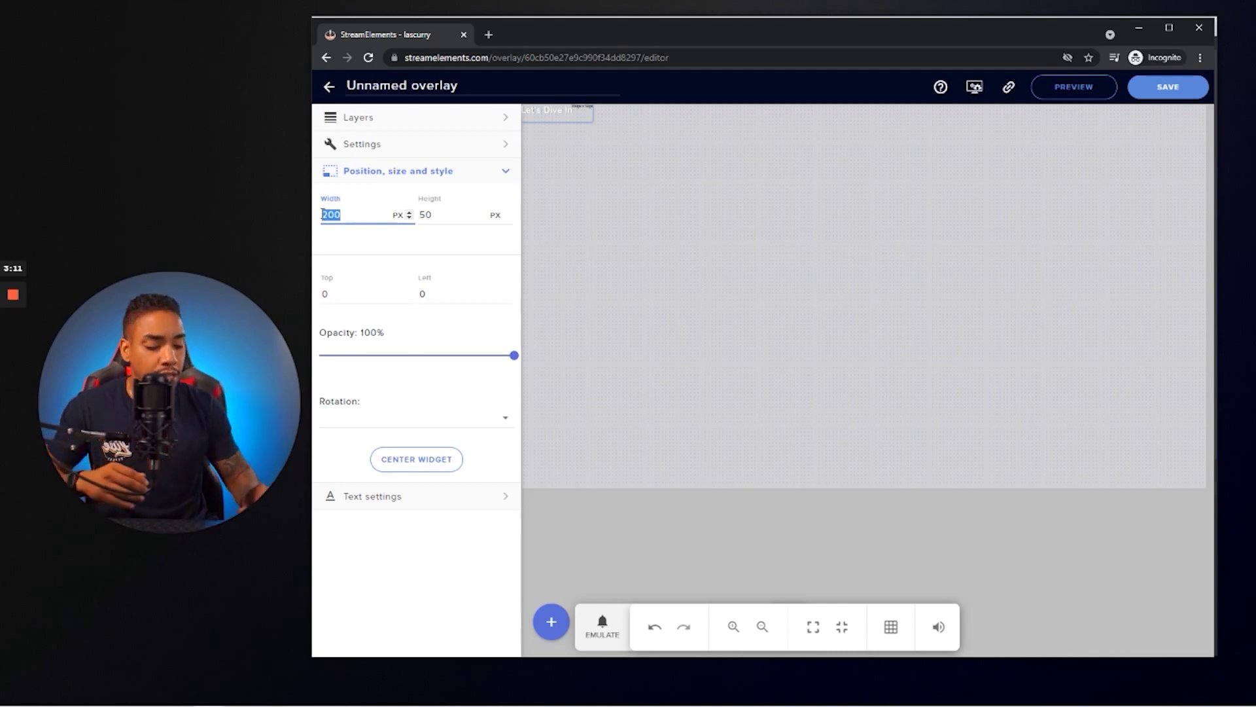
{"action": "type", "text": "400"}
{"action": "left_click", "coordinate": [440, 210]}
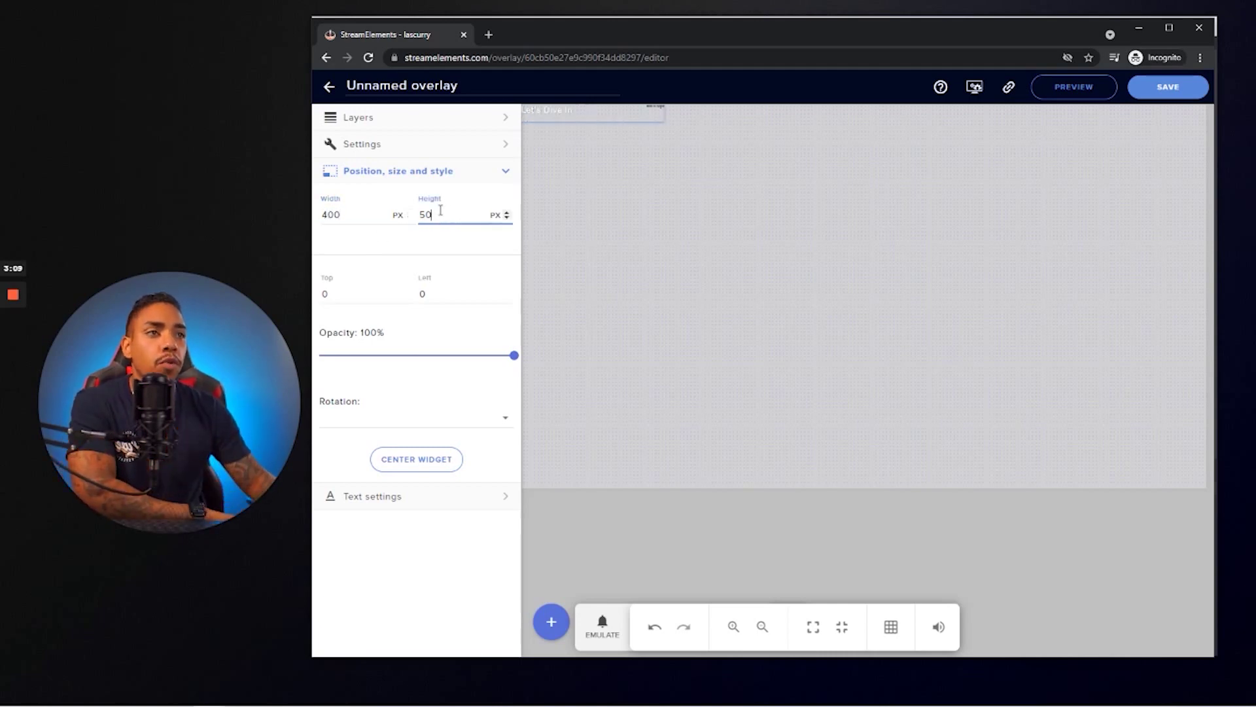
{"action": "type", "text": "150"}
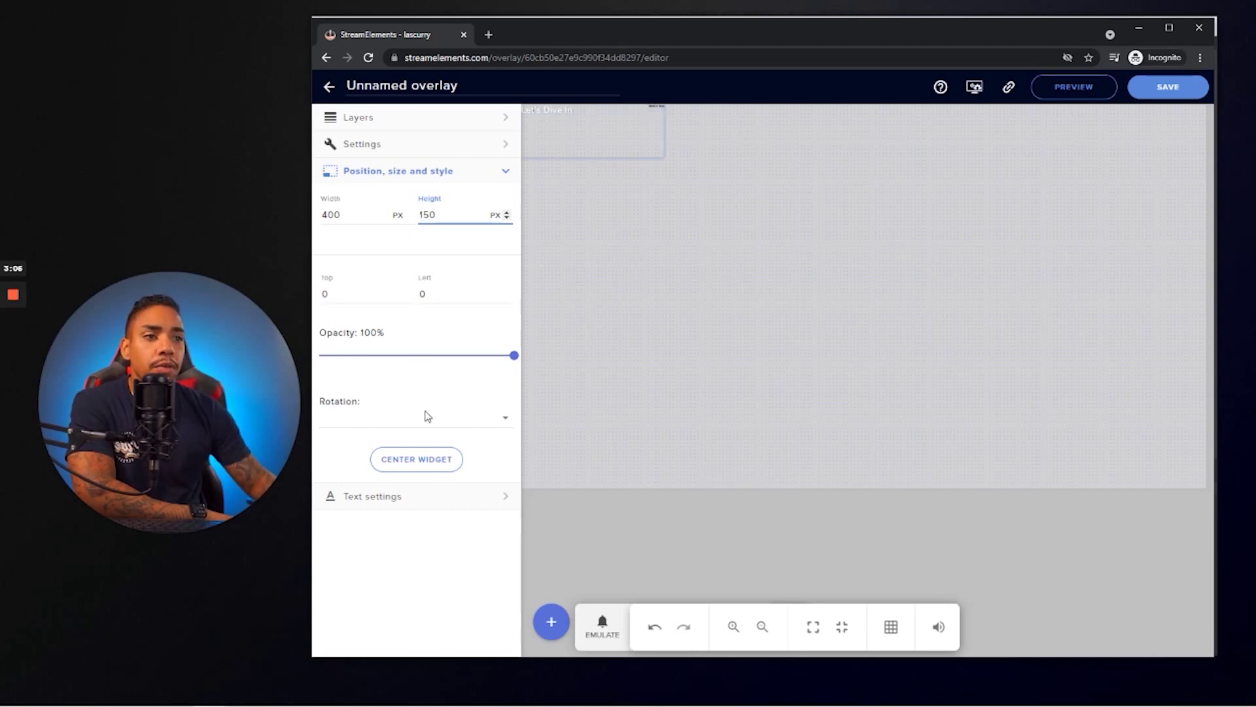
{"action": "left_click", "coordinate": [429, 462]}
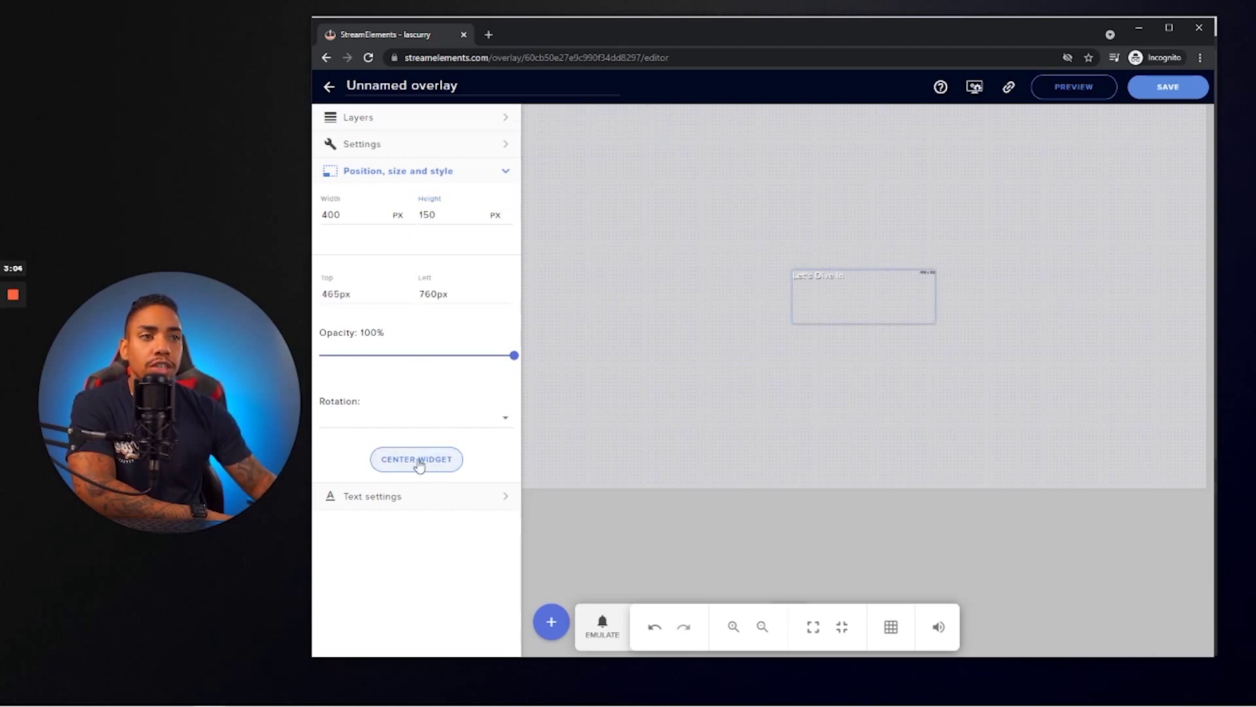
{"action": "left_click", "coordinate": [441, 504]}
Set the countdown text alignment to Center
{"action": "scroll", "coordinate": [520, 414], "scroll_direction": "down", "scroll_amount": 1}
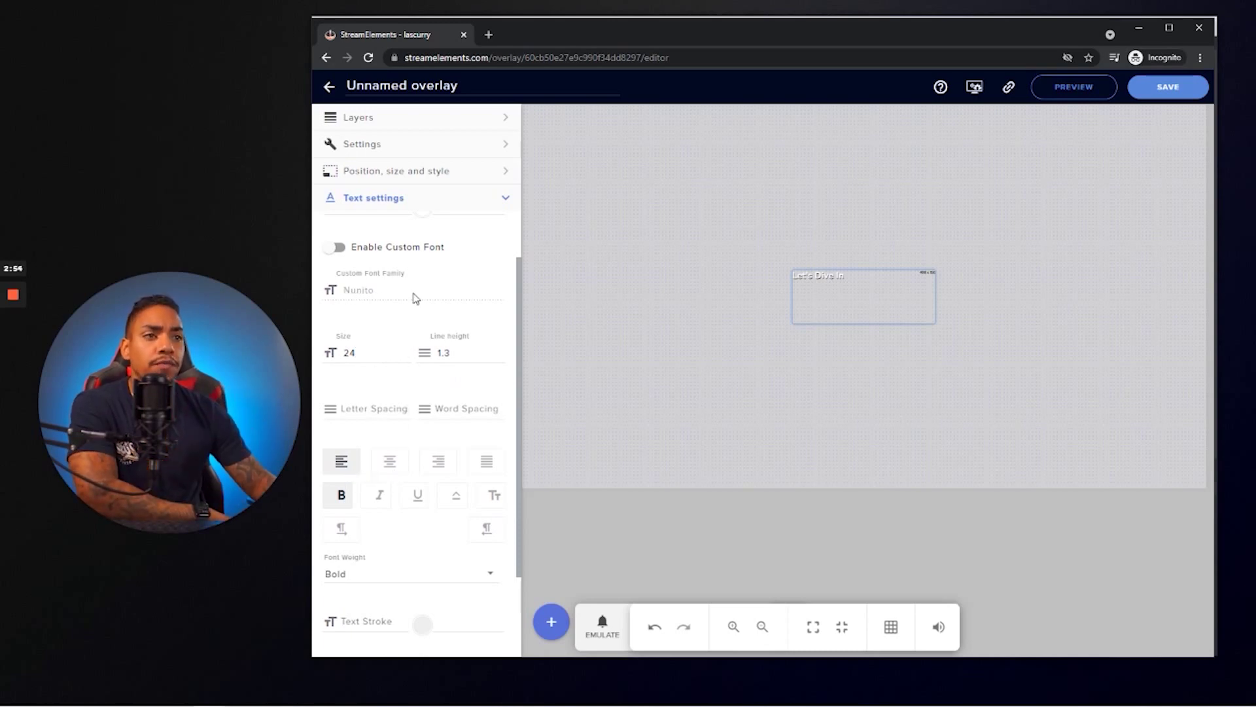
{"action": "scroll", "coordinate": [419, 364], "scroll_direction": "down", "scroll_amount": 1}
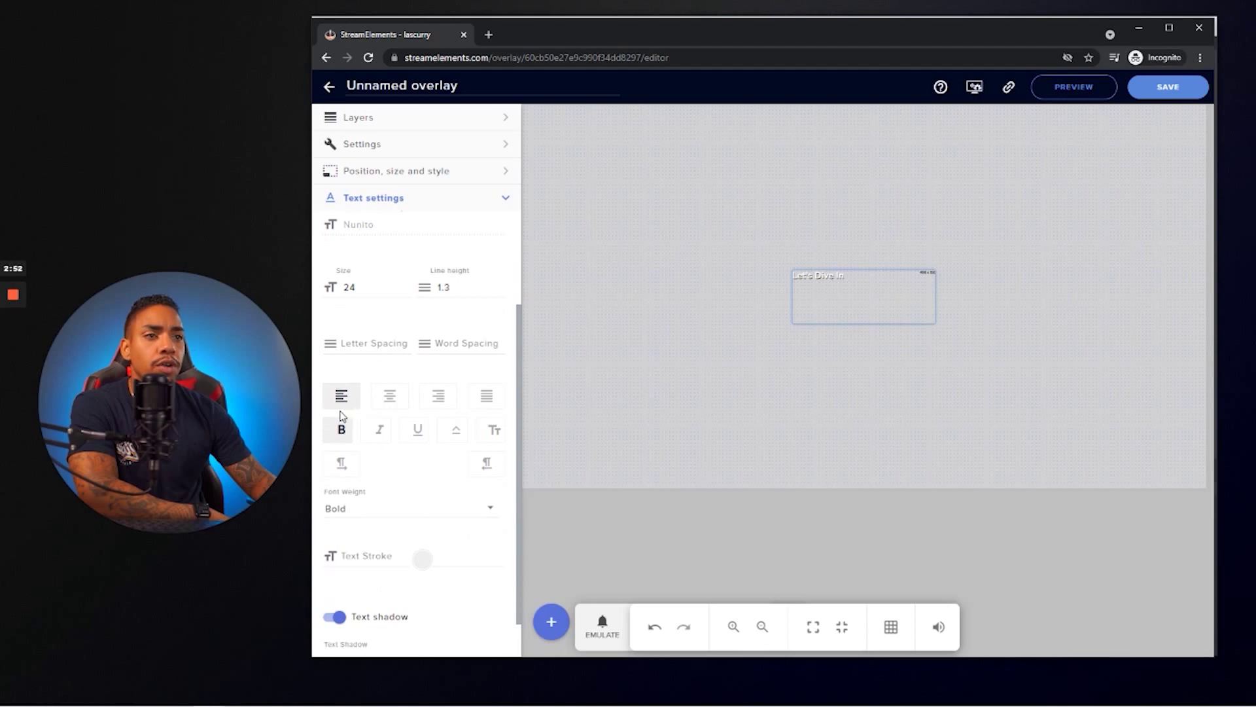
{"action": "left_click", "coordinate": [399, 405]}
{"action": "scroll", "coordinate": [400, 389], "scroll_direction": "up", "scroll_amount": 1}
{"action": "scroll", "coordinate": [401, 386], "scroll_direction": "up", "scroll_amount": 1}
Change the text colour to pure red, rgb(255,0,0)
{"action": "left_click", "coordinate": [422, 274]}
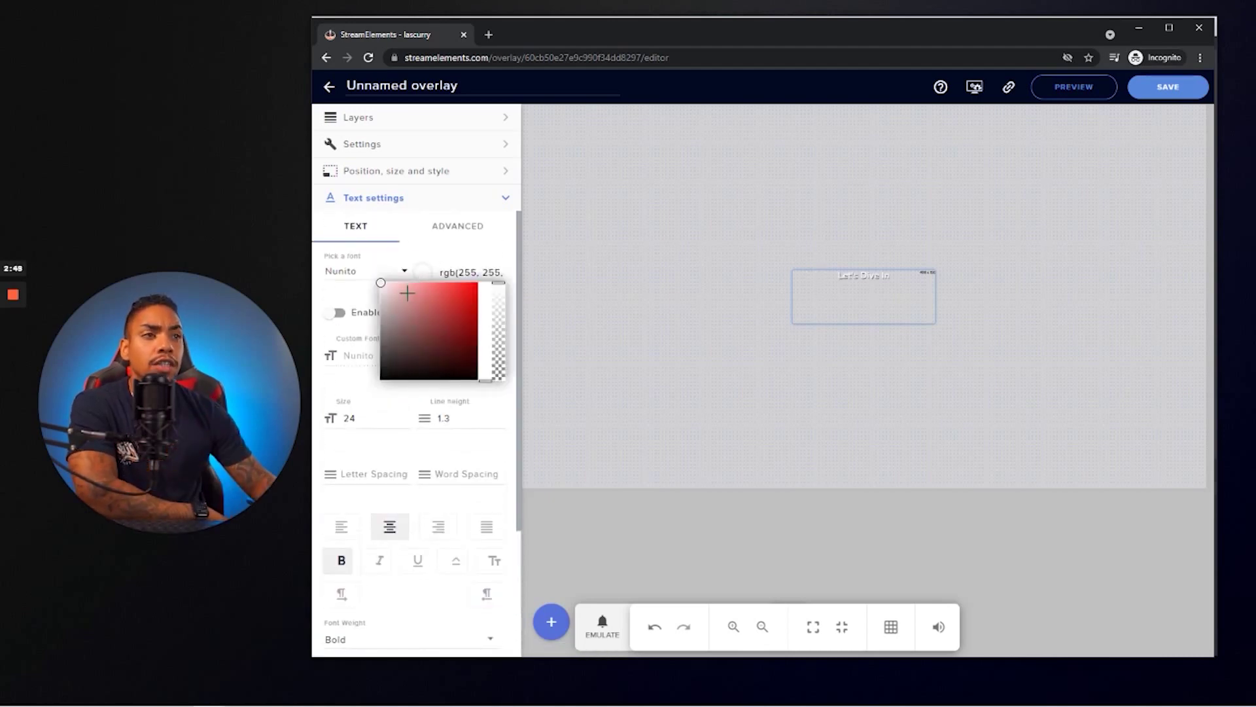
{"action": "left_click_drag", "start_coordinate": [382, 284], "coordinate": [492, 280]}
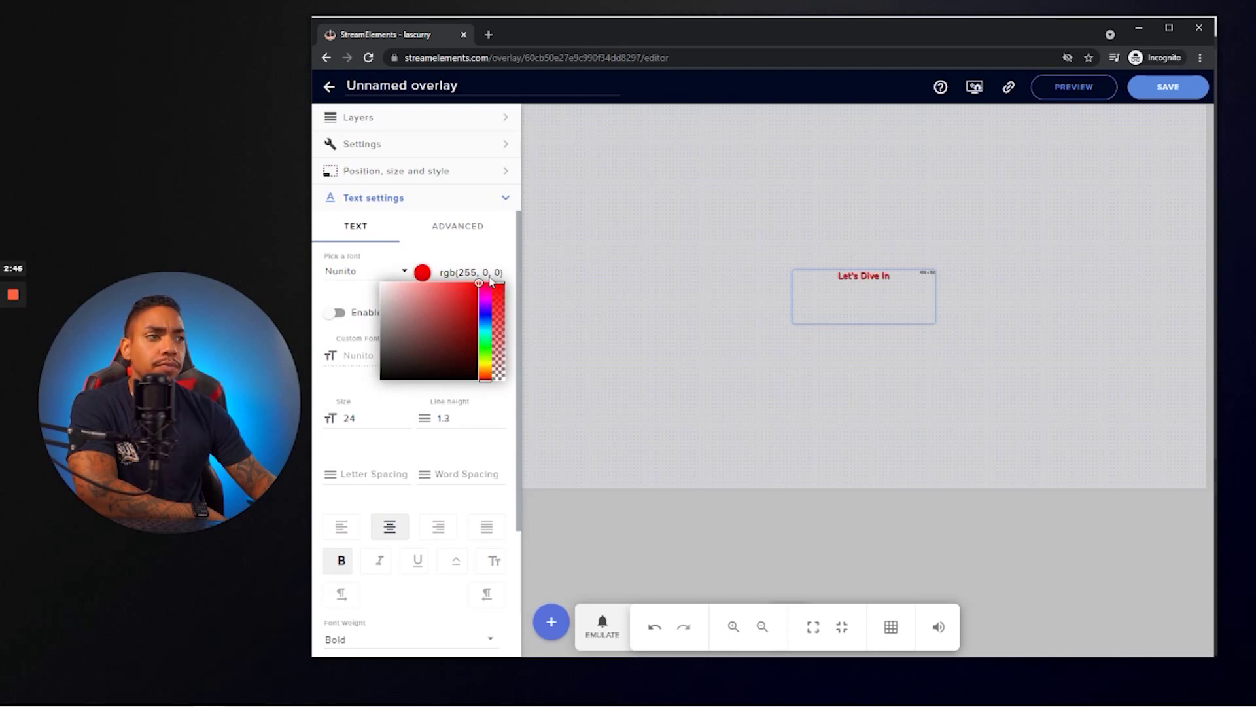
{"action": "left_click", "coordinate": [505, 248]}
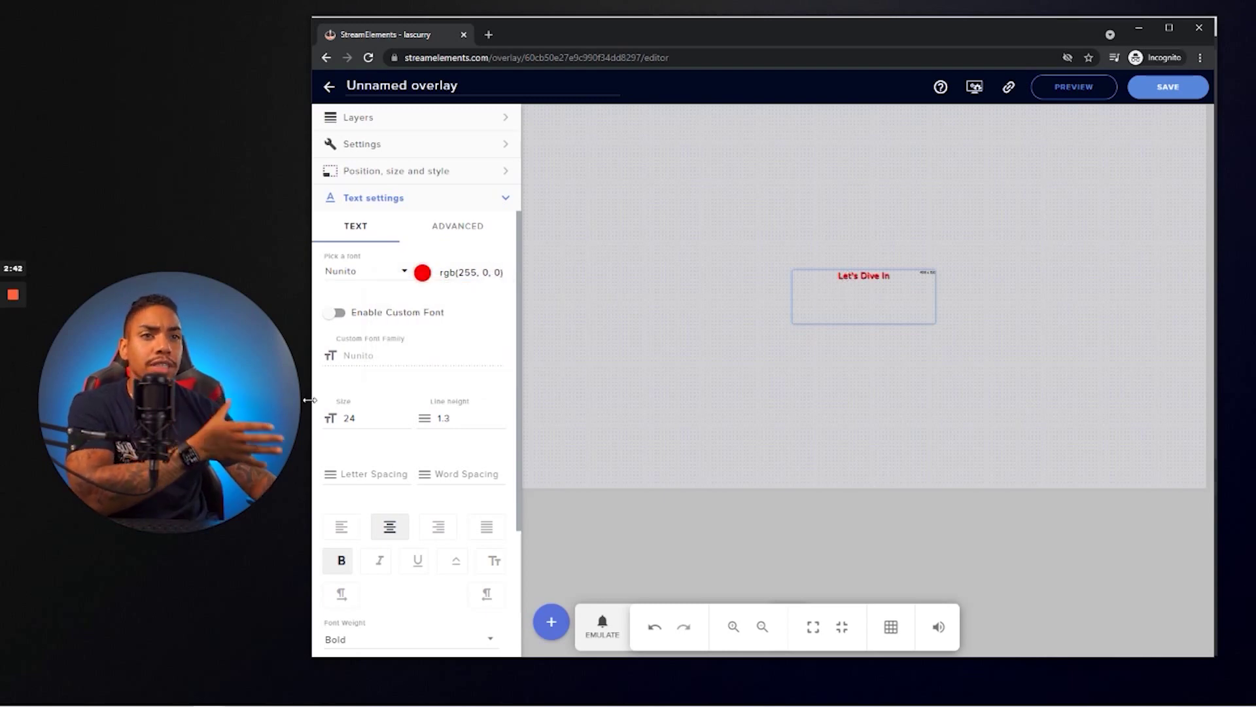
Set the text size to 60
{"action": "left_click", "coordinate": [360, 415]}
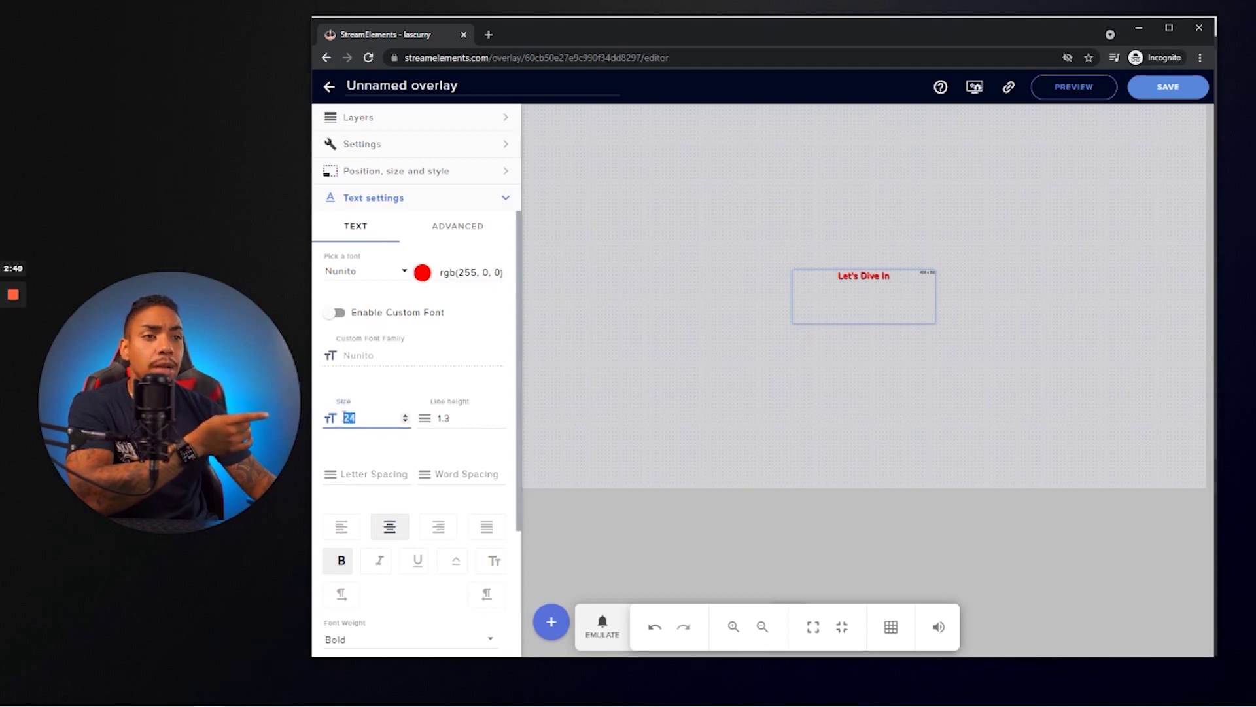
{"action": "type", "text": "60"}
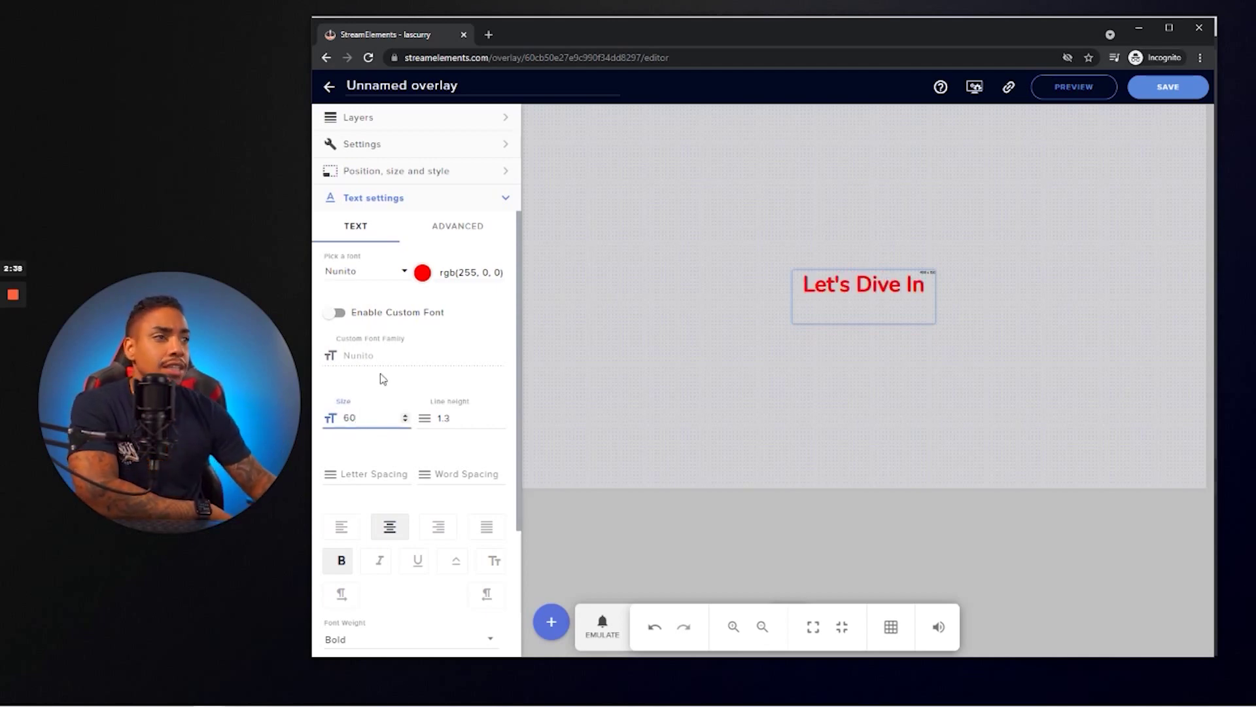
{"action": "left_click", "coordinate": [420, 383]}
{"action": "scroll", "coordinate": [425, 463], "scroll_direction": "down", "scroll_amount": 3}
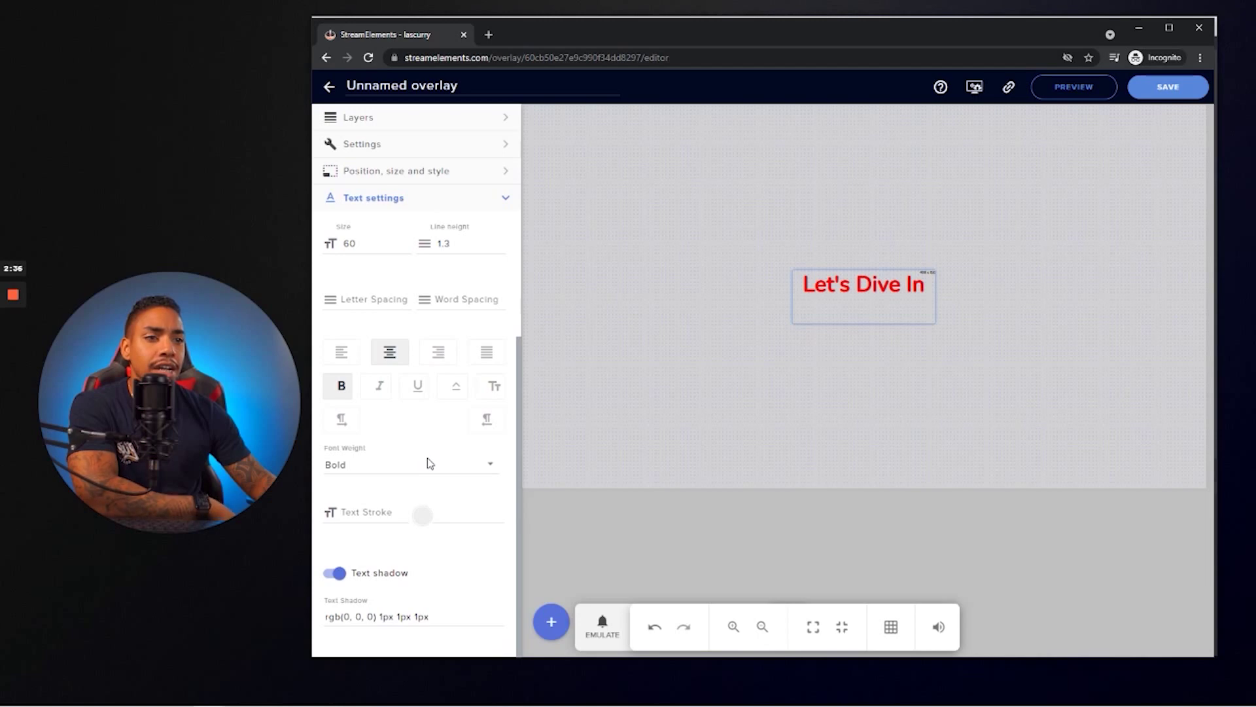
{"action": "scroll", "coordinate": [397, 549], "scroll_direction": "up", "scroll_amount": 3}
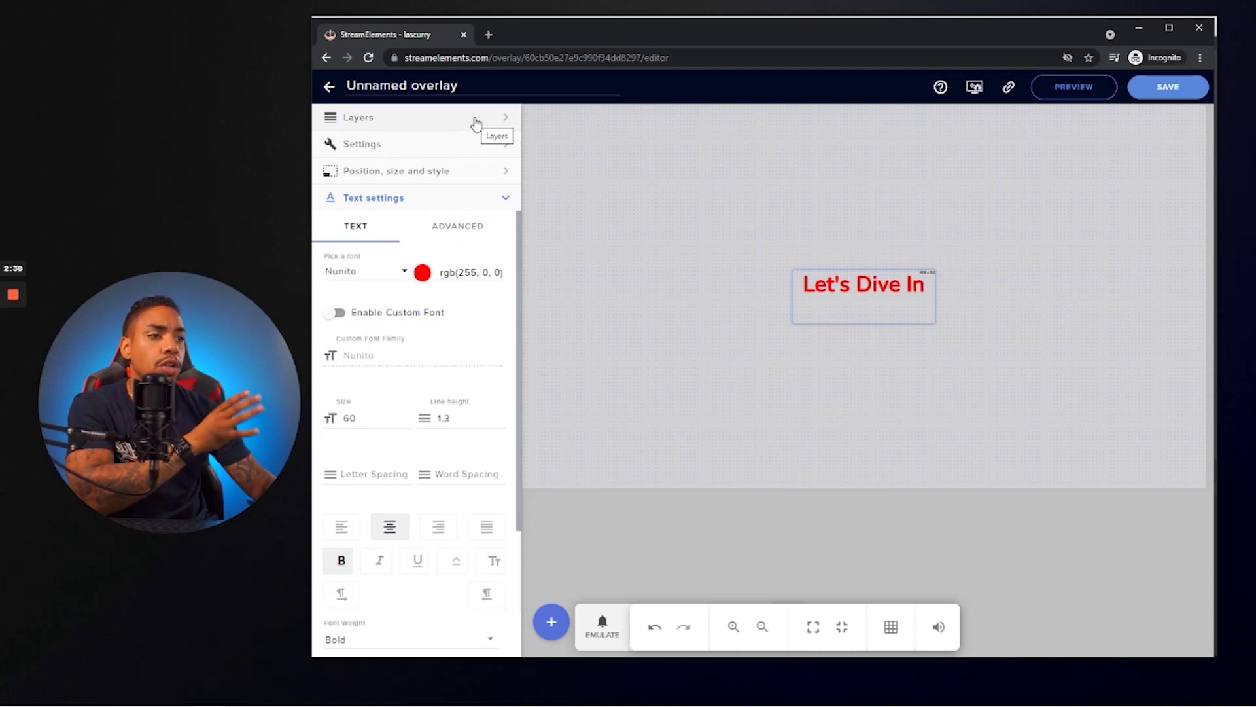
Save the overlay as 'Countdown Timer', copy its URL, and minimise Chrome to reveal OBS
{"action": "left_click", "coordinate": [1157, 87]}
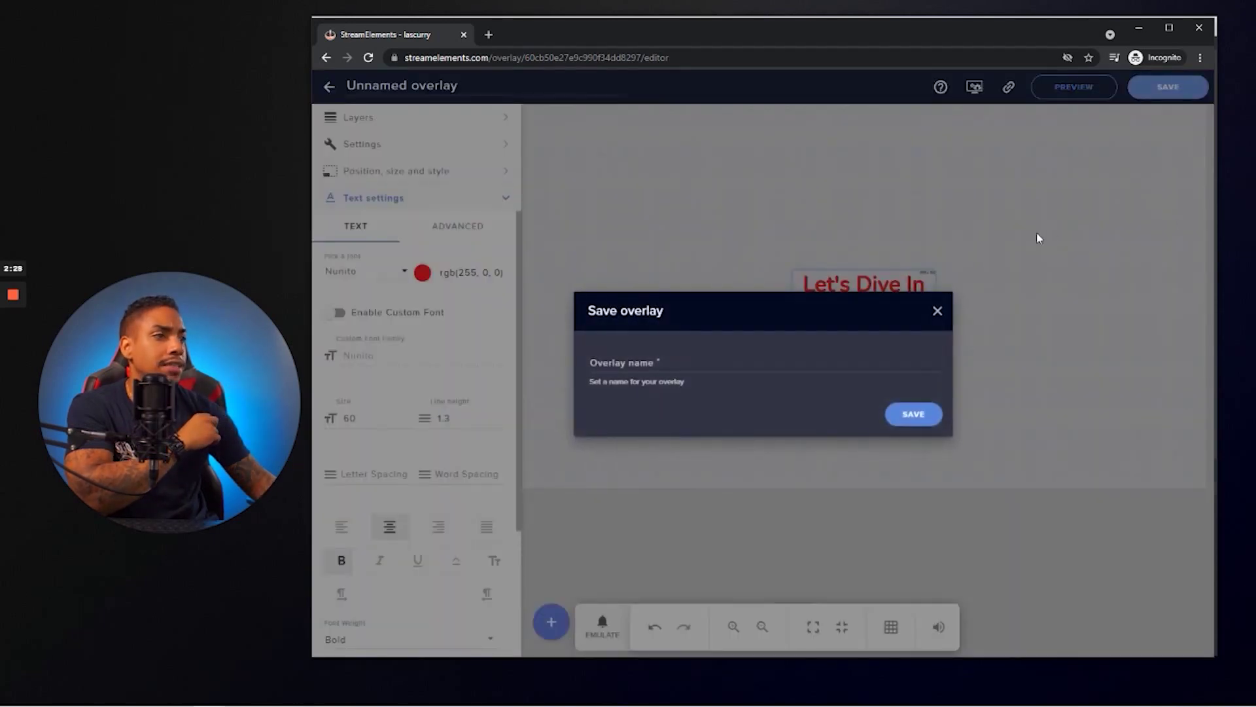
{"action": "left_click", "coordinate": [646, 359]}
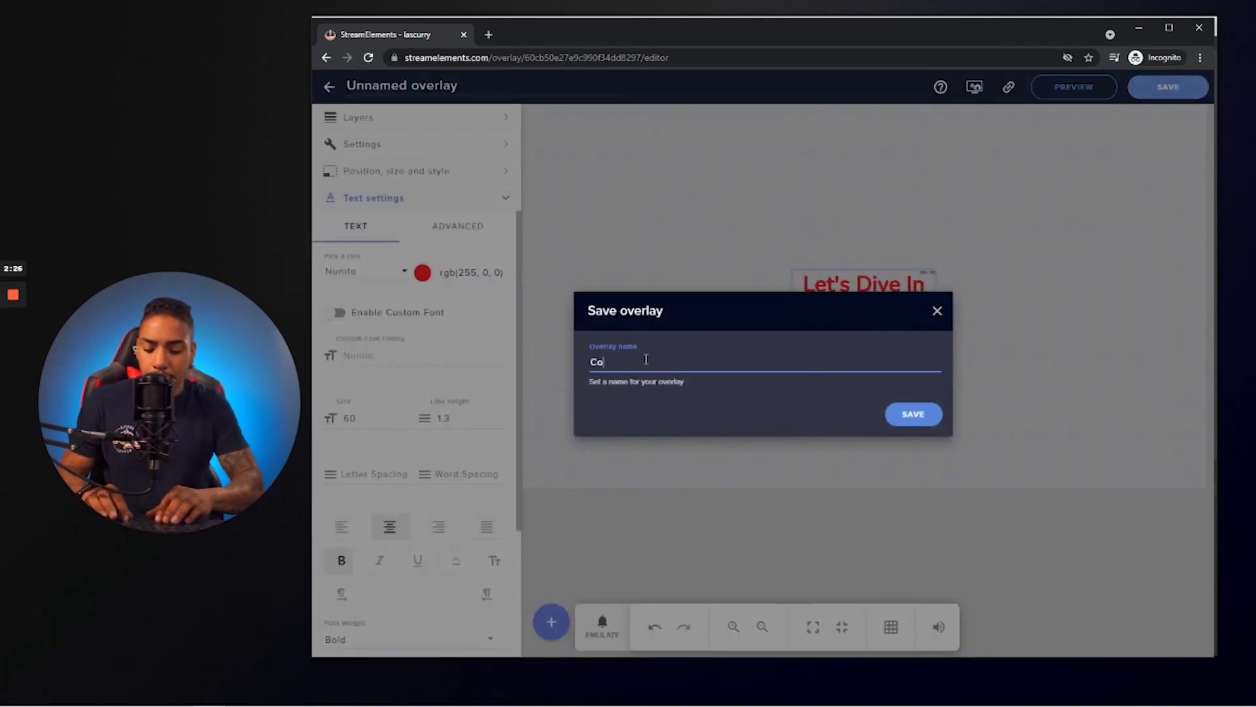
{"action": "type", "text": "Countdown Timer"}
{"action": "left_click", "coordinate": [938, 417]}
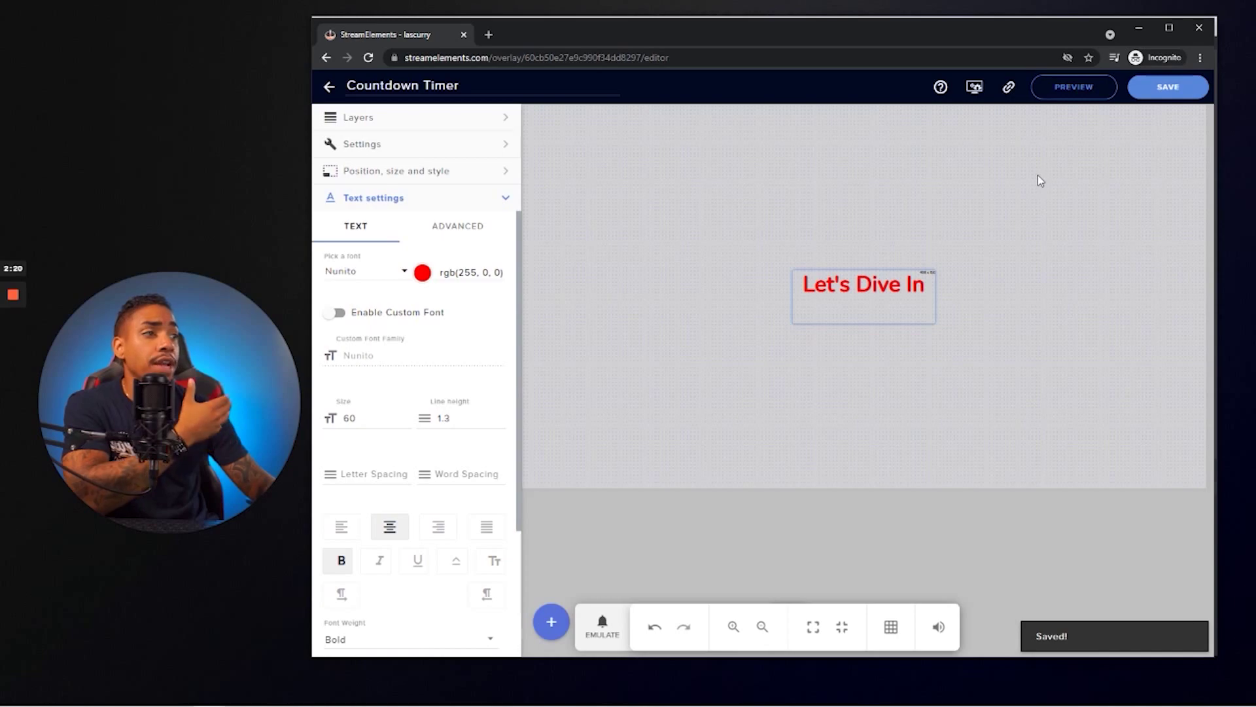
{"action": "left_click", "coordinate": [1010, 90]}
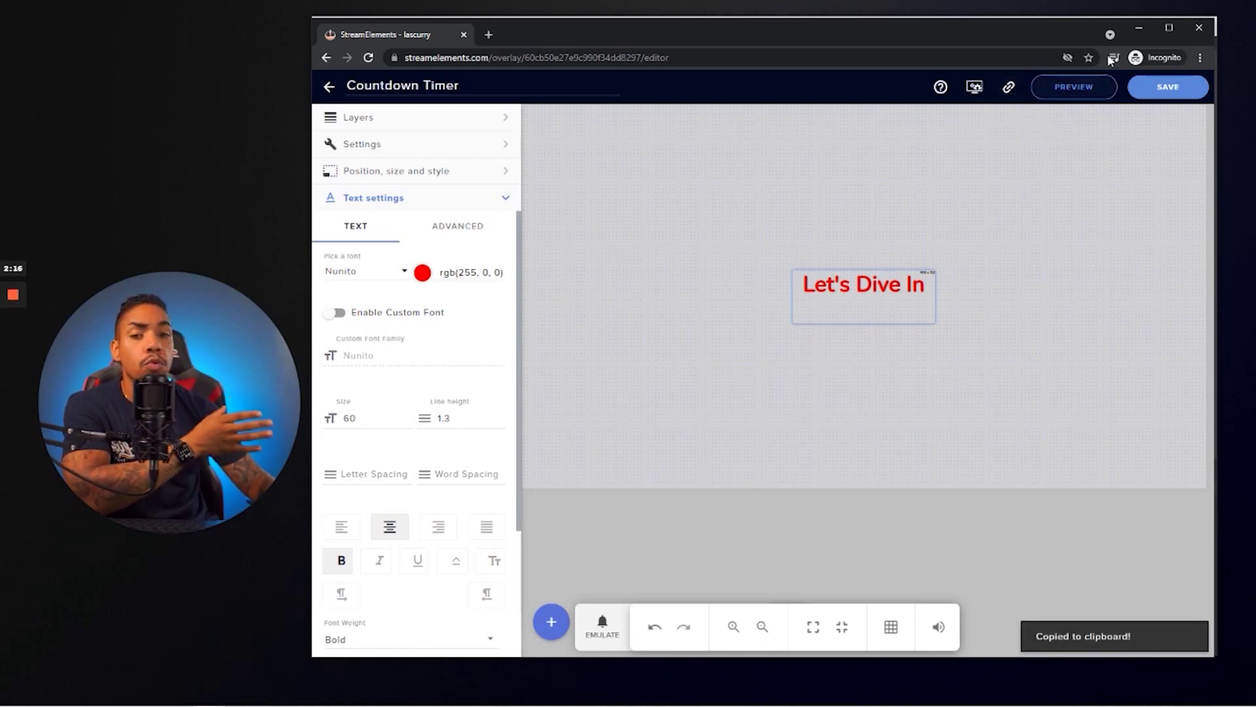
{"action": "left_click", "coordinate": [1142, 28]}
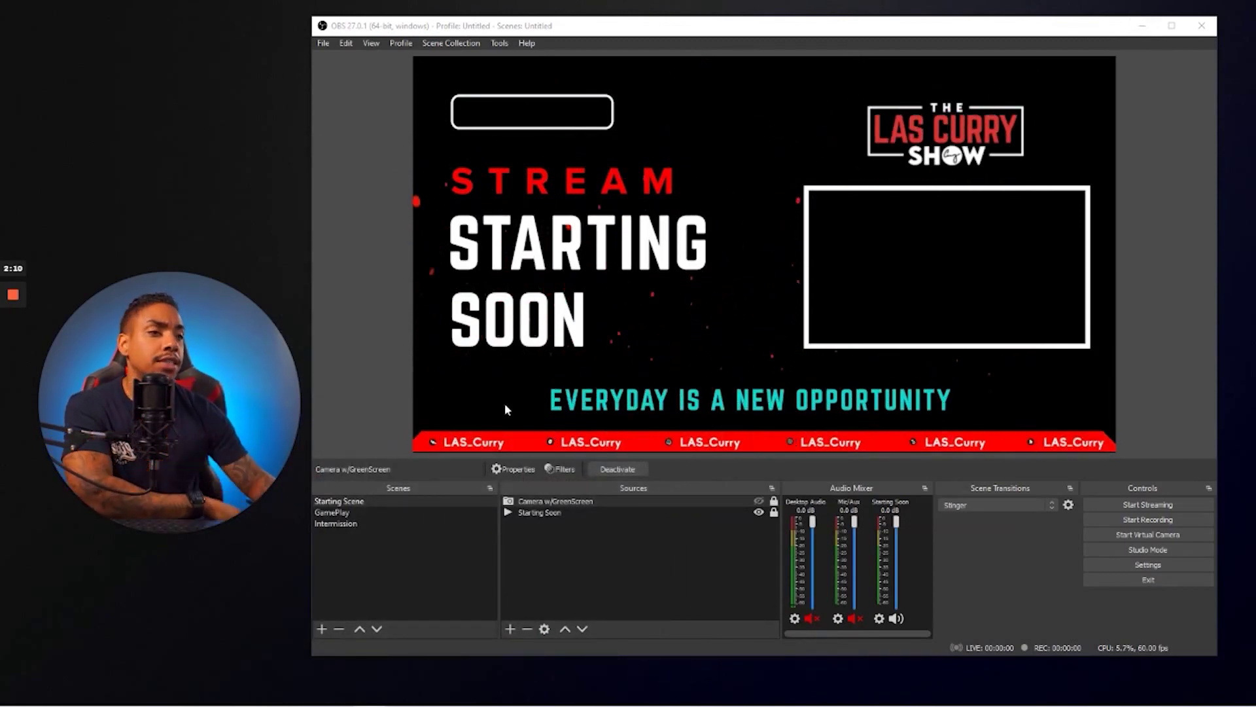
Add a 'COuntdown Timer' browser source to Starting Scene with the pasted overlay URL at 1920×1080
{"action": "left_click", "coordinate": [363, 502]}
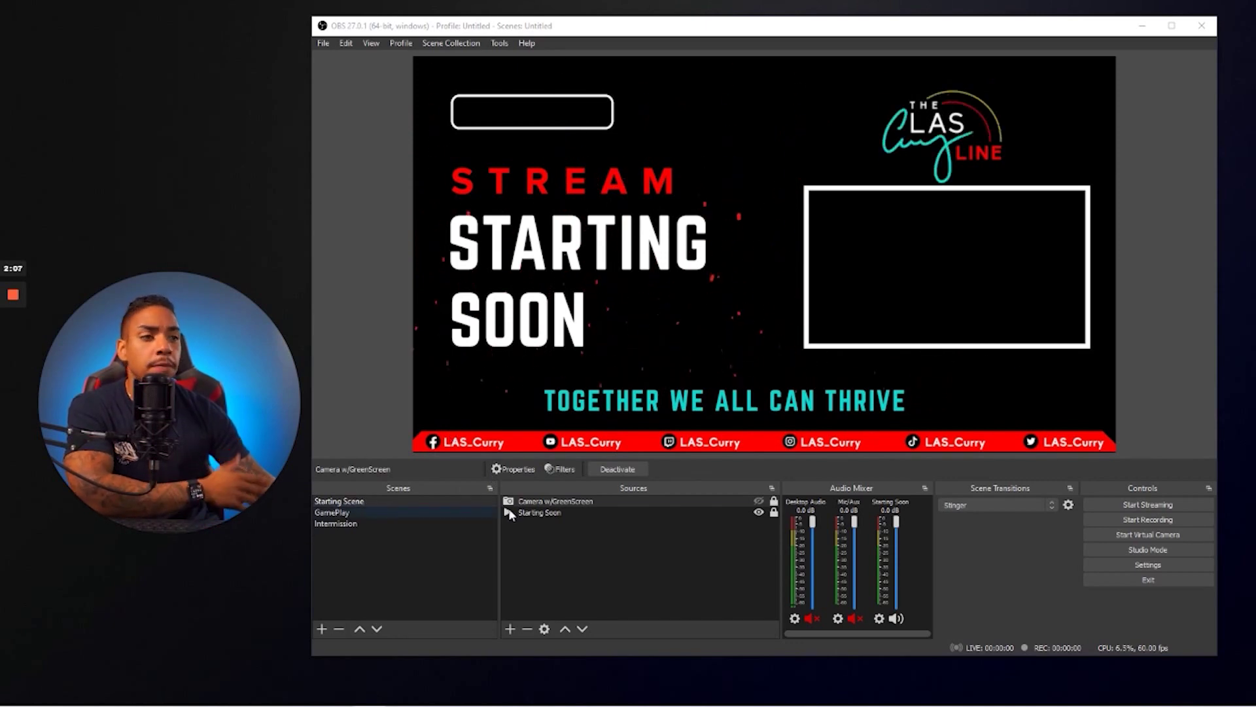
{"action": "left_click", "coordinate": [510, 630]}
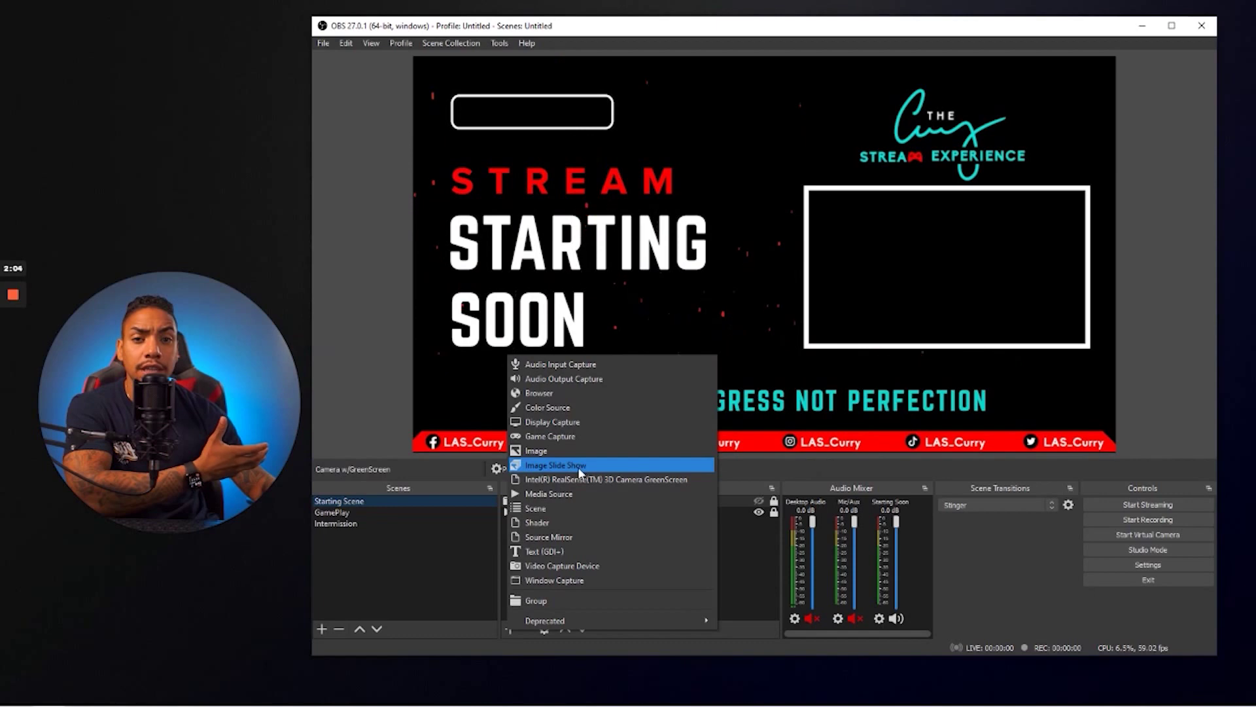
{"action": "left_click", "coordinate": [578, 393]}
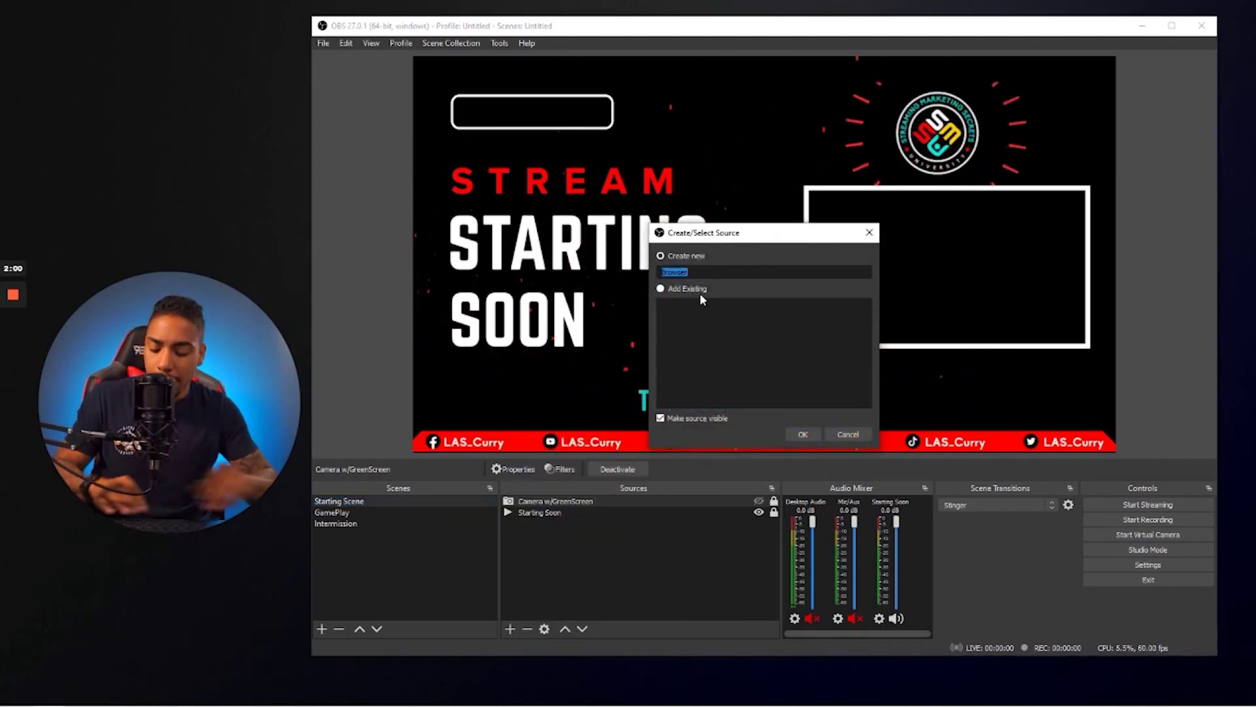
{"action": "type", "text": "COuntdo"}
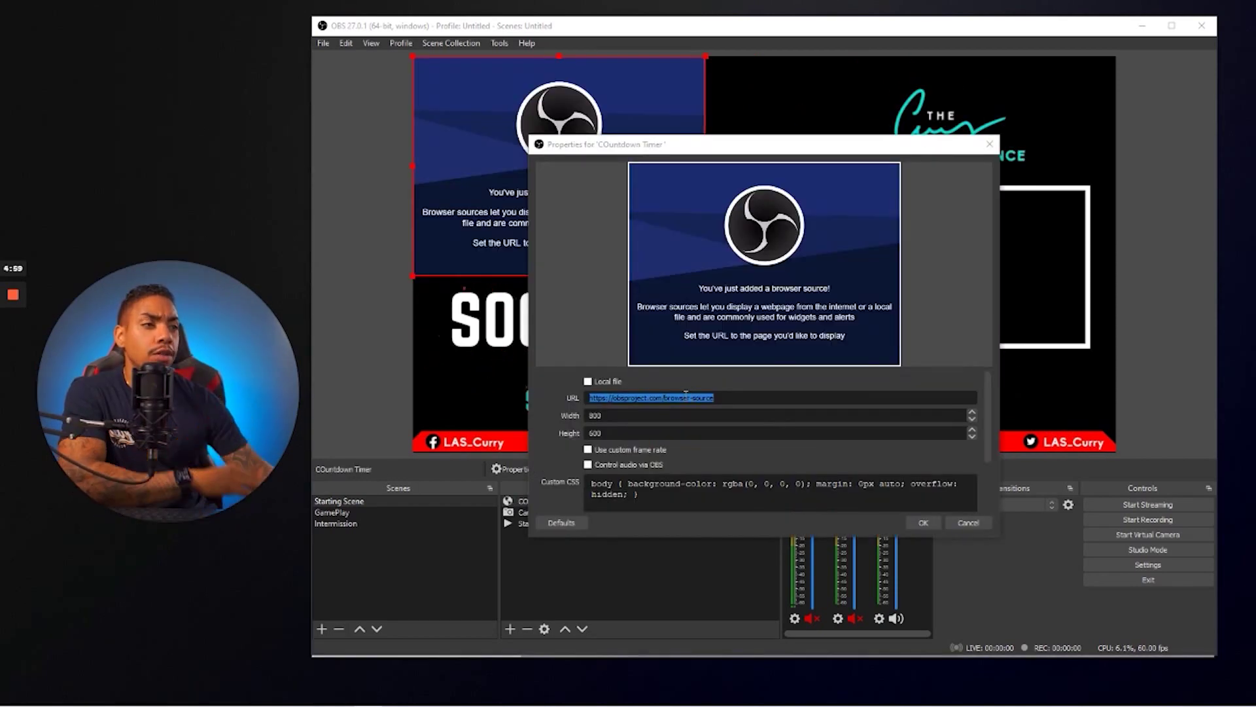
{"action": "right_click", "coordinate": [689, 396]}
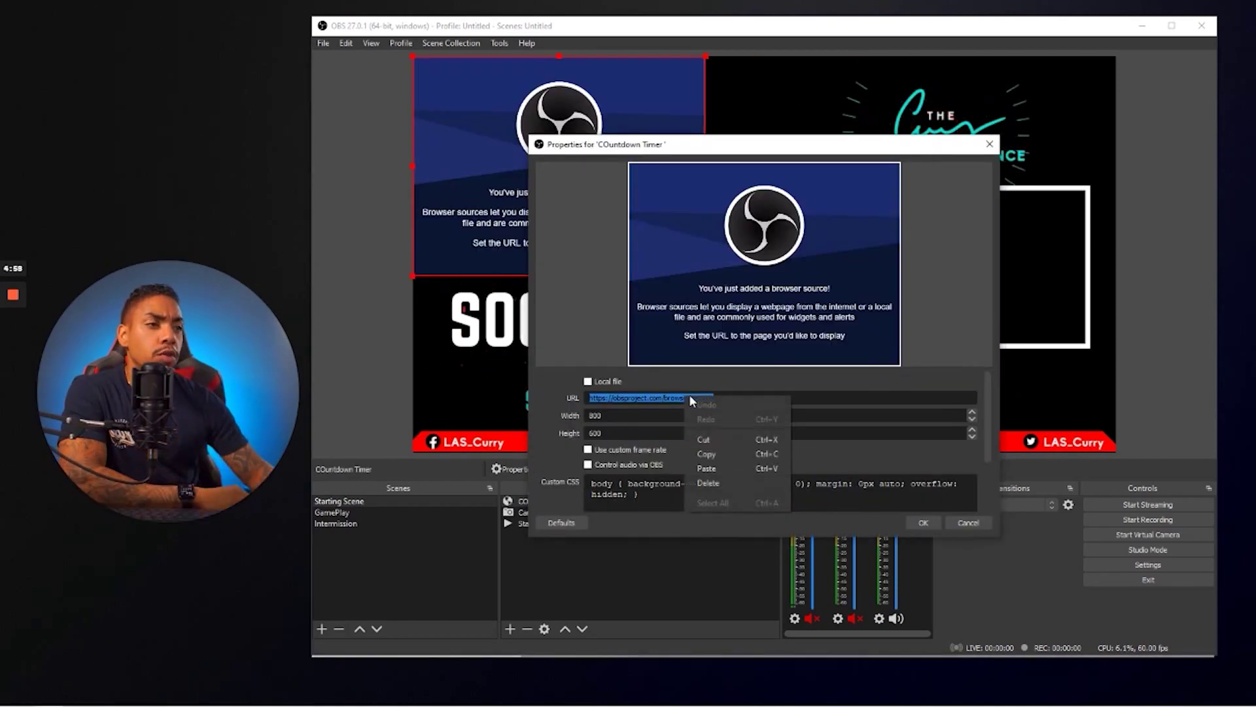
{"action": "left_click", "coordinate": [720, 466]}
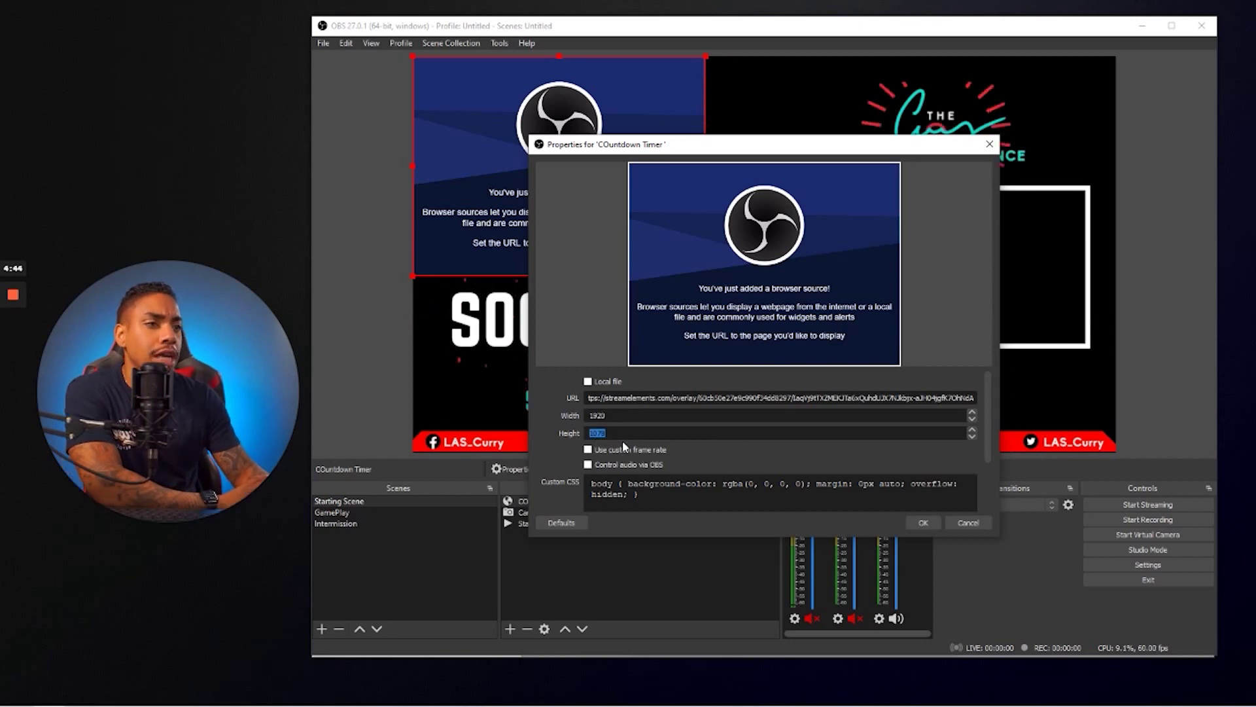
{"action": "left_click_drag", "start_coordinate": [622, 441], "coordinate": [585, 437]}
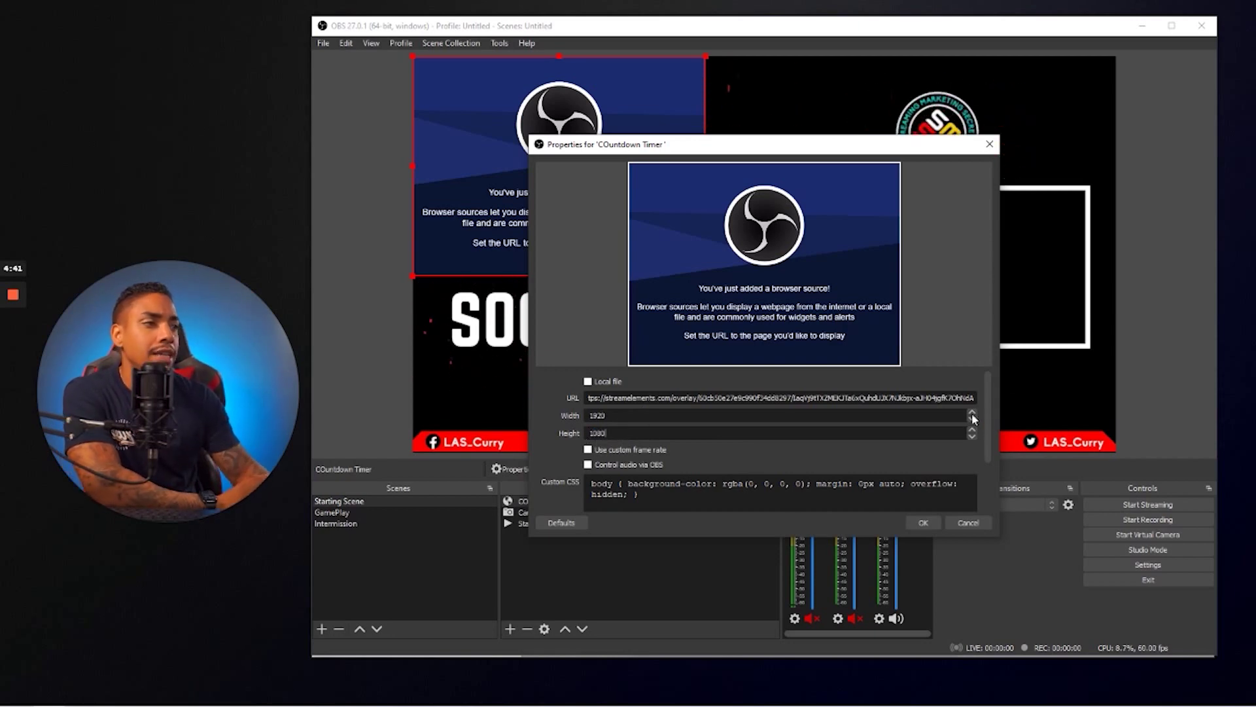
{"action": "left_click_drag", "start_coordinate": [985, 438], "coordinate": [977, 473]}
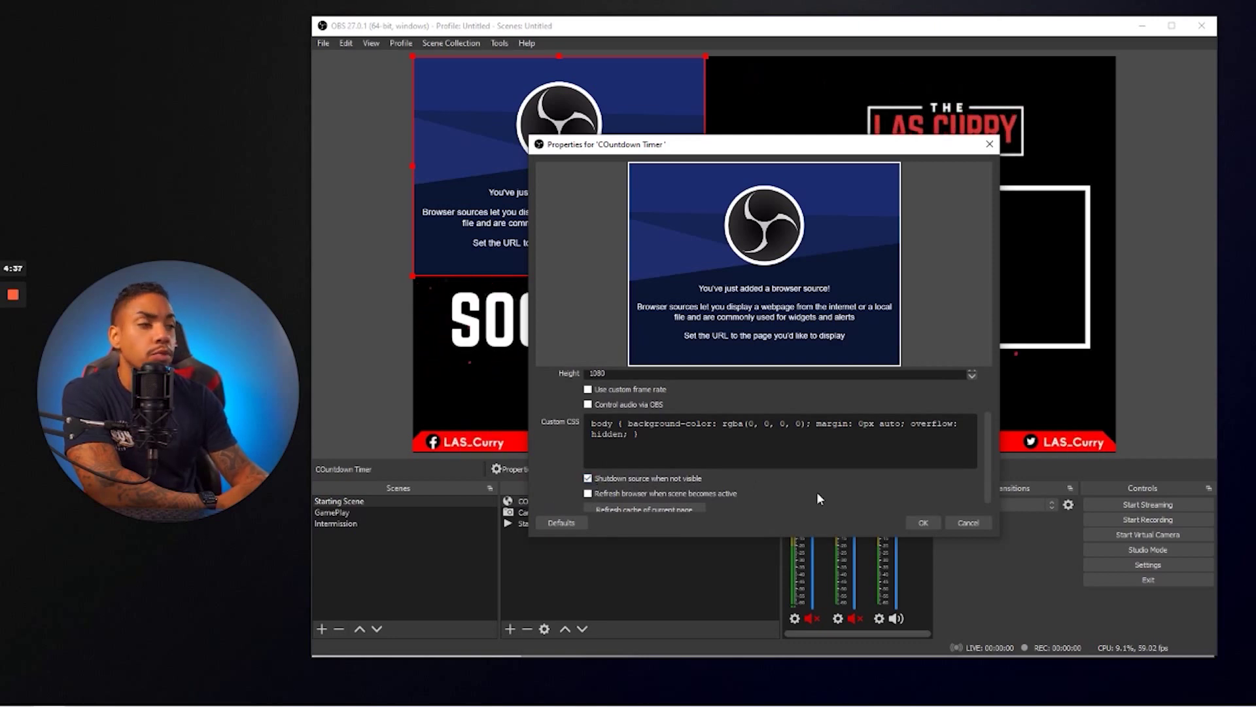
{"action": "left_click", "coordinate": [922, 523]}
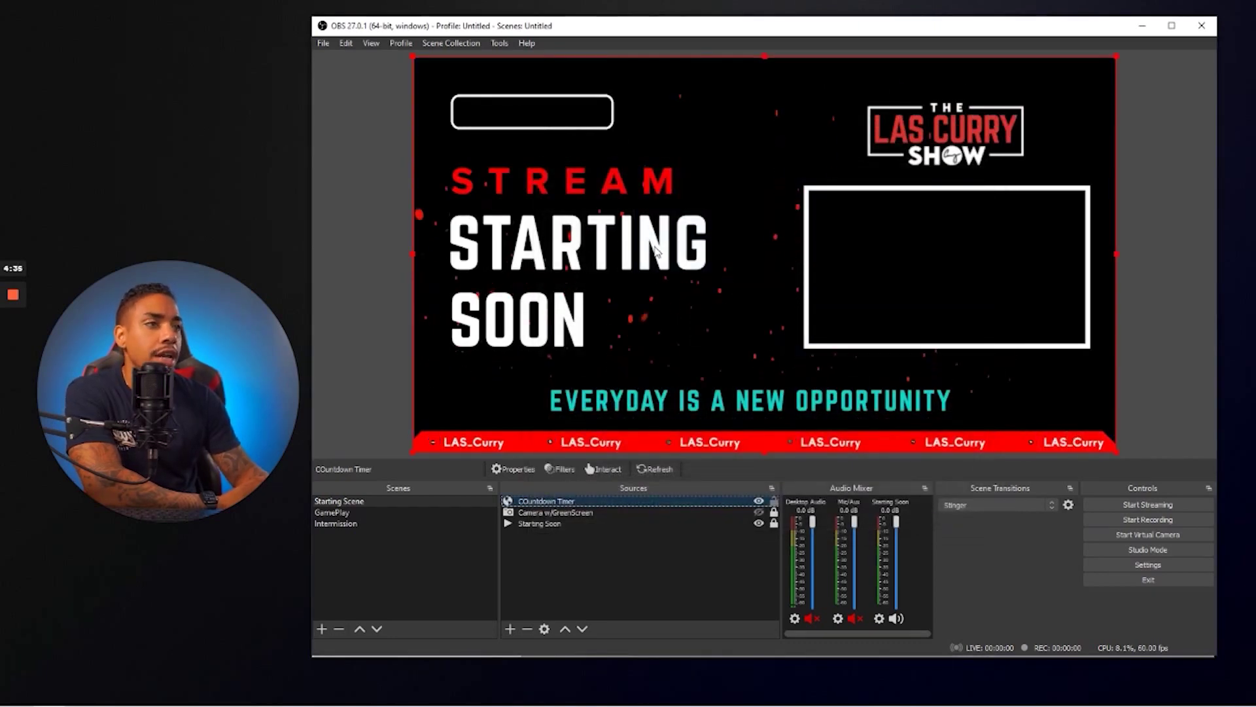
Move the countdown timer into the top-left rounded box of the Starting Scene and deselect it
{"action": "left_click_drag", "start_coordinate": [730, 312], "coordinate": [505, 184]}
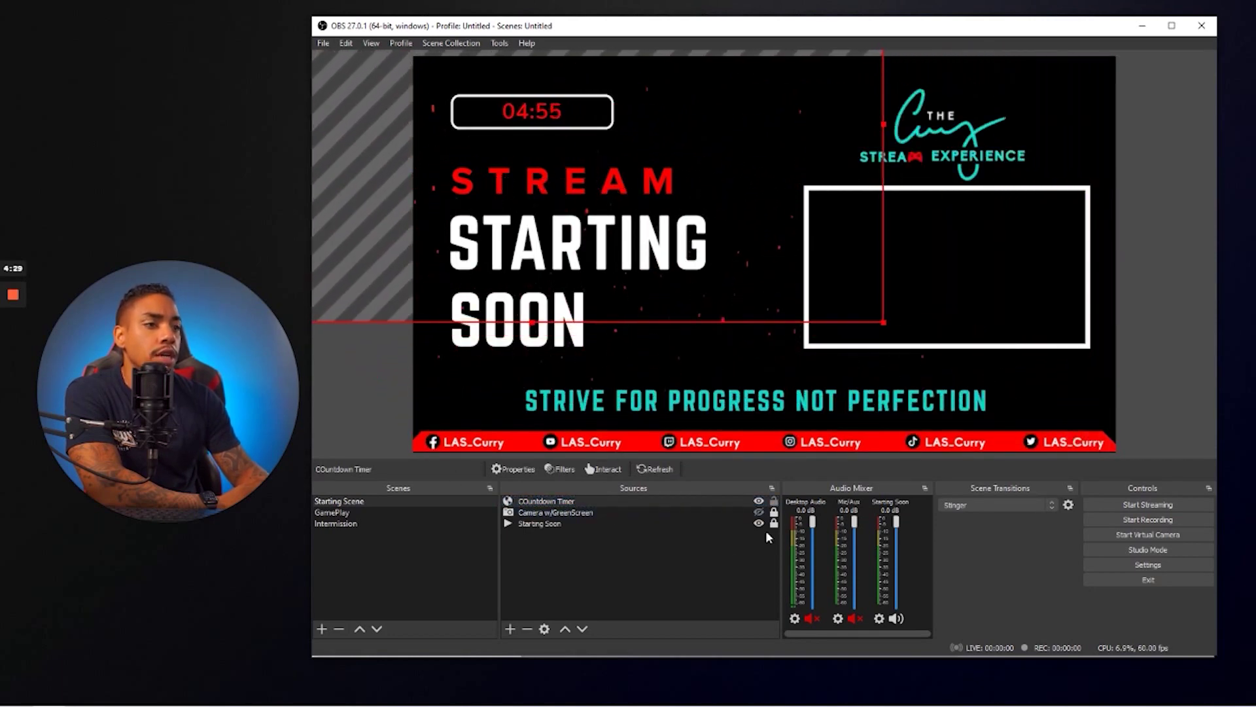
{"action": "left_click", "coordinate": [580, 552]}
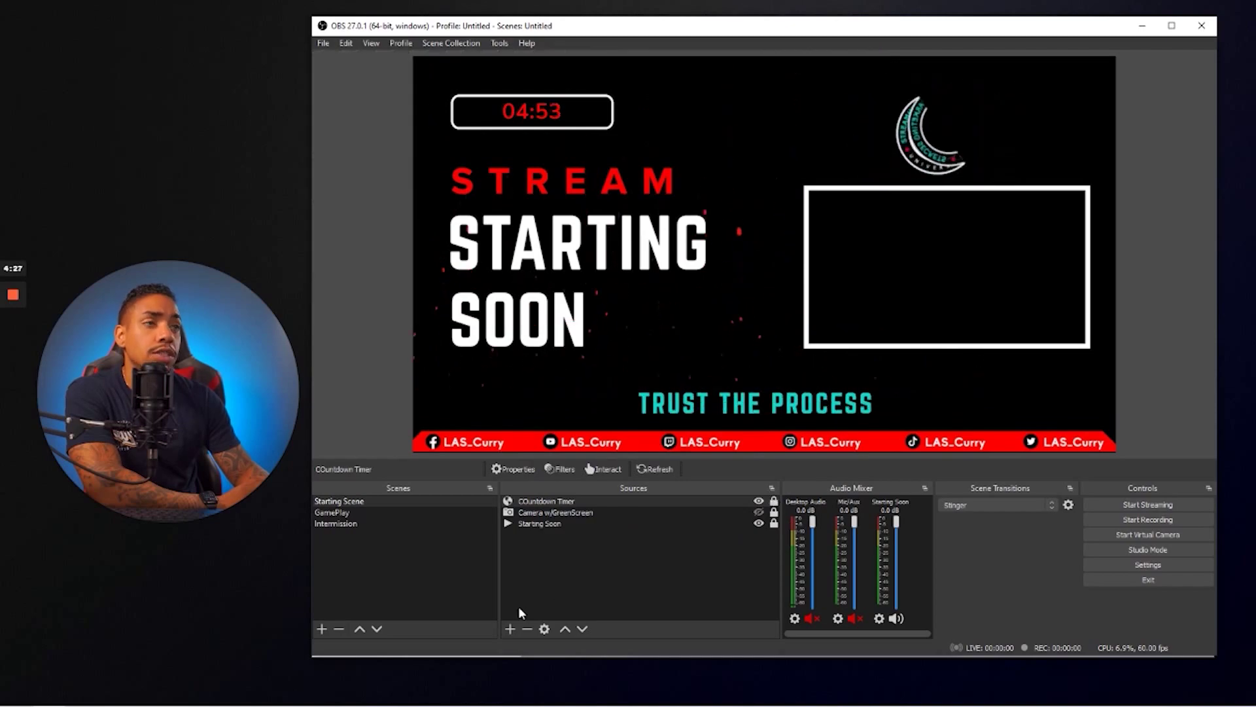